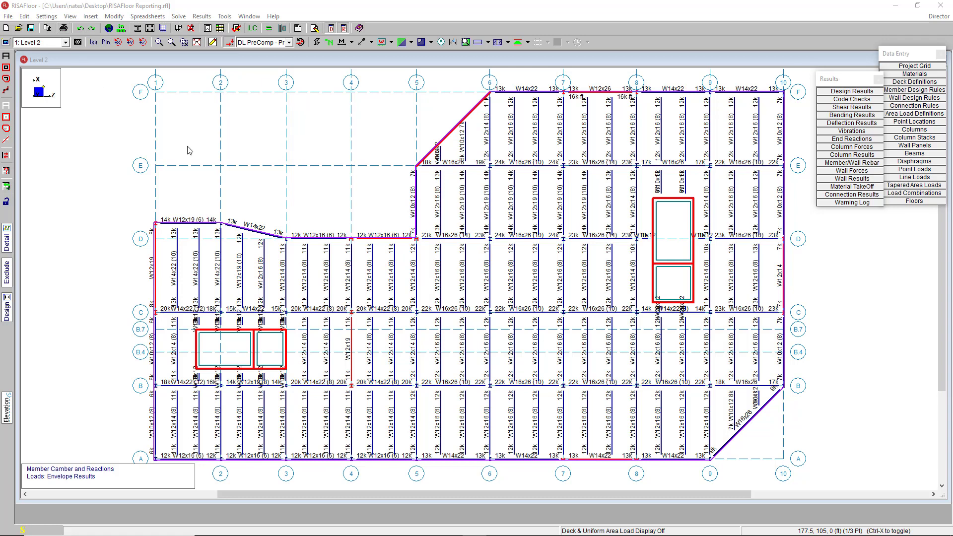
# Open the hot-rolled beam design spreadsheet, start then cancel printing it, and close it
pyautogui.click(846, 93)
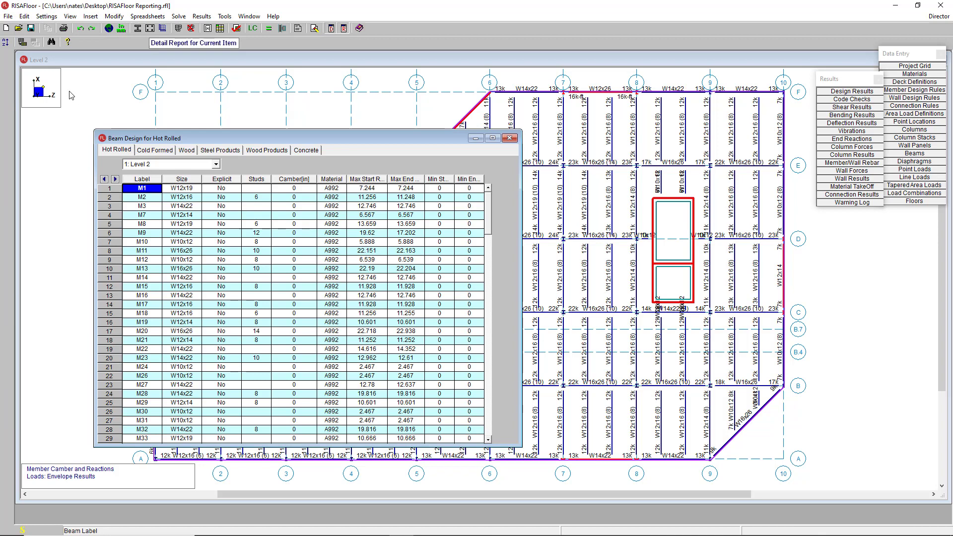
pyautogui.click(65, 29)
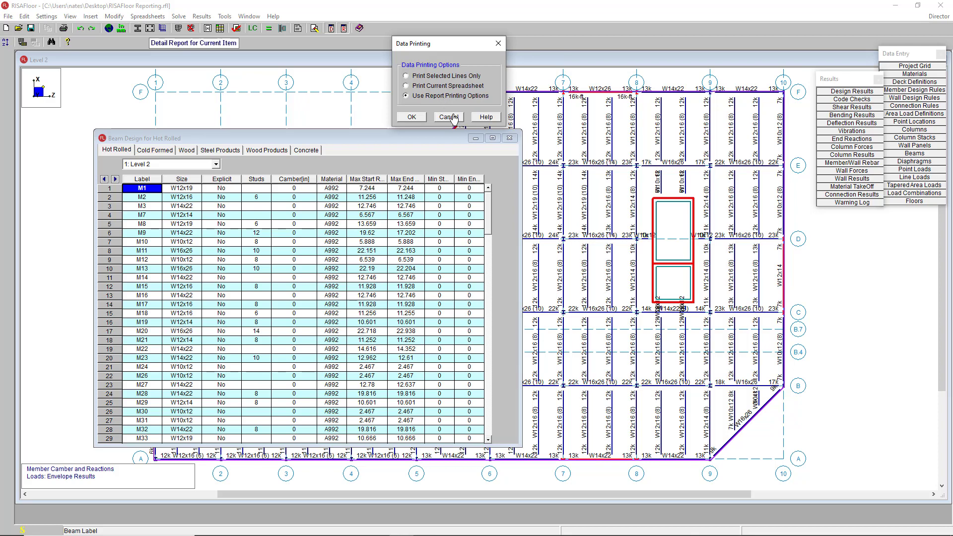
pyautogui.click(449, 118)
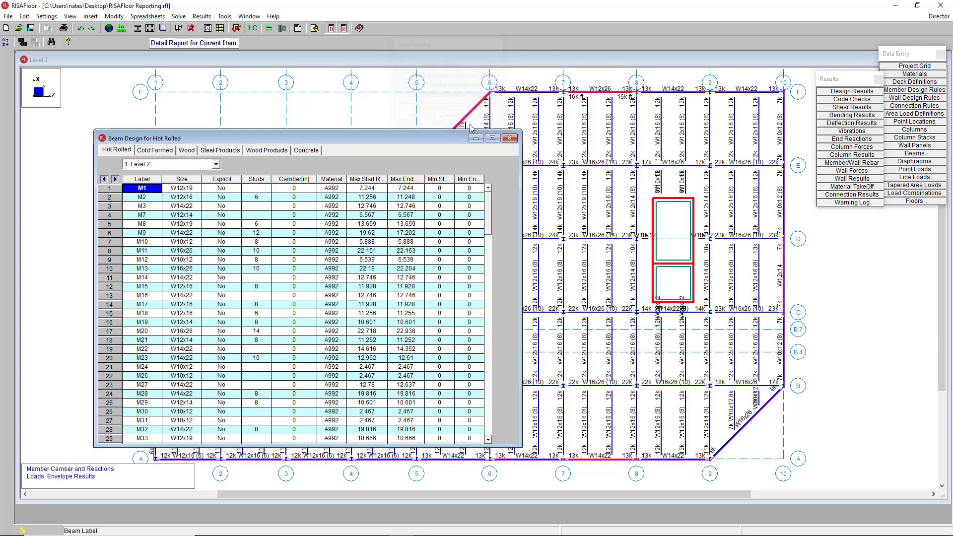
pyautogui.click(510, 138)
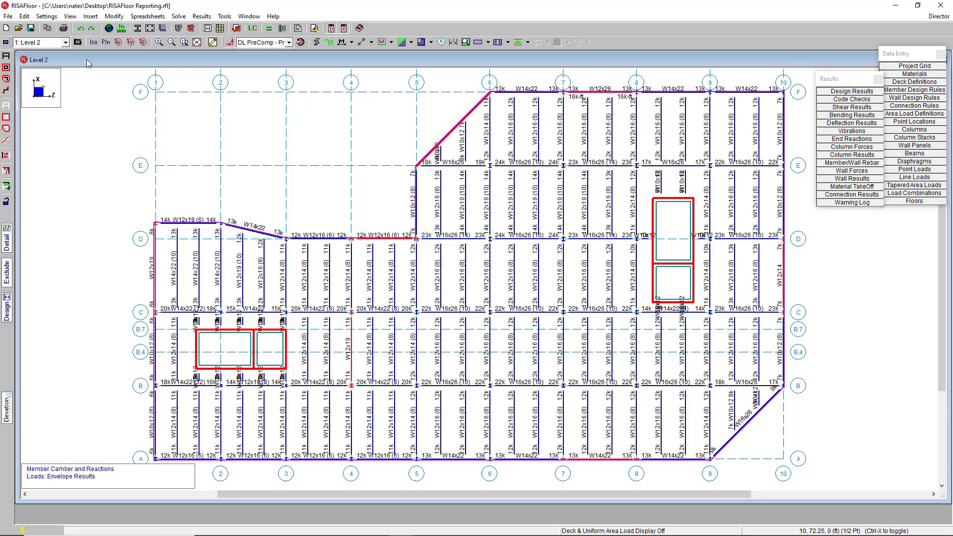
# Dismiss the floor plan graphic print options, then open and close beam M2's detail report
pyautogui.click(63, 28)
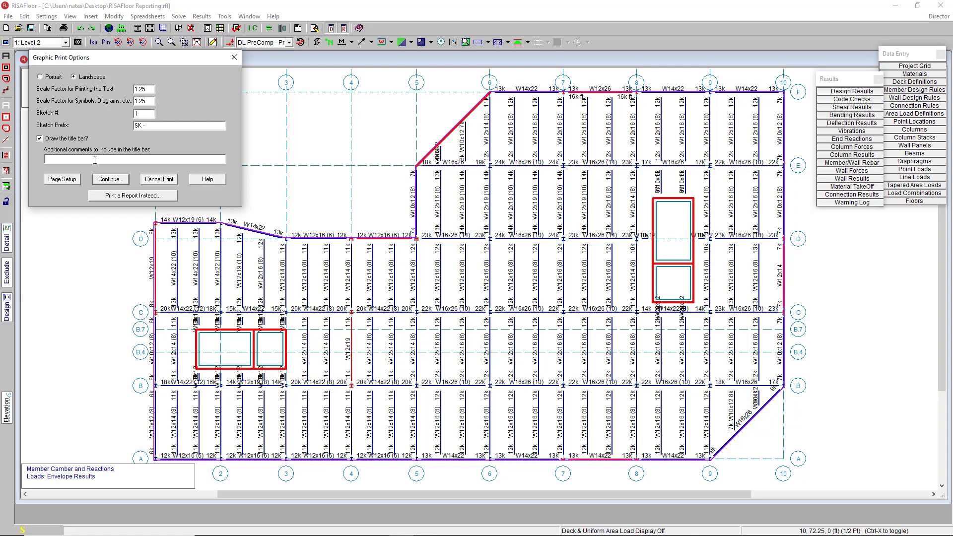
pyautogui.click(235, 57)
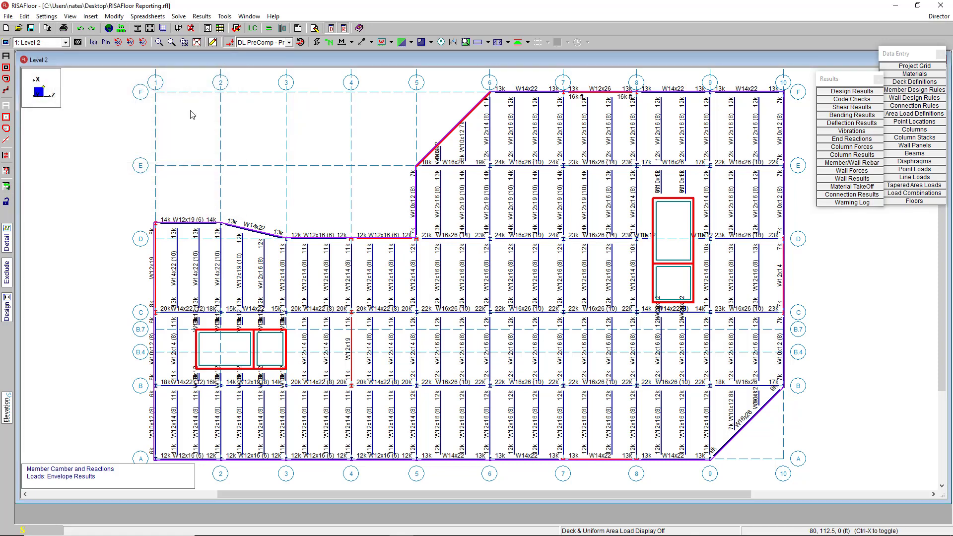
pyautogui.click(7, 243)
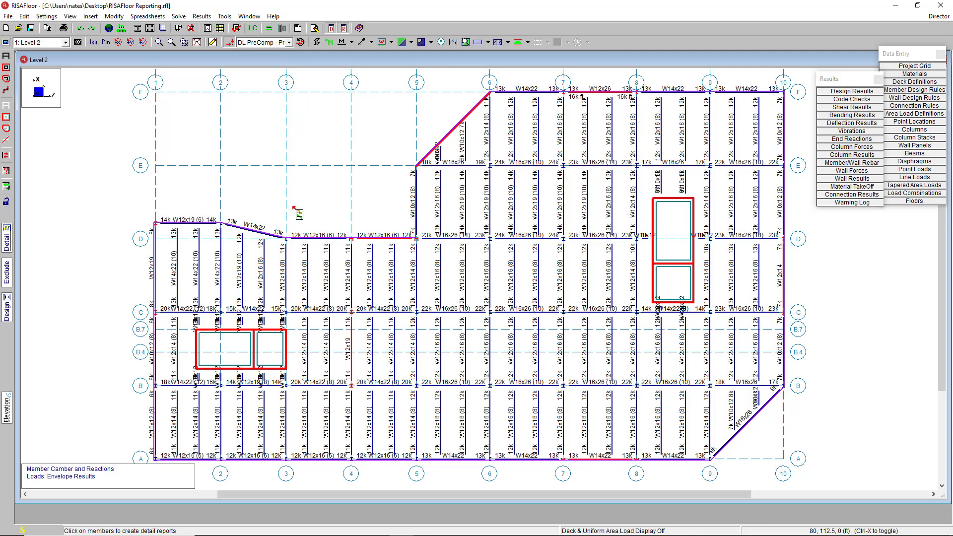
pyautogui.click(384, 239)
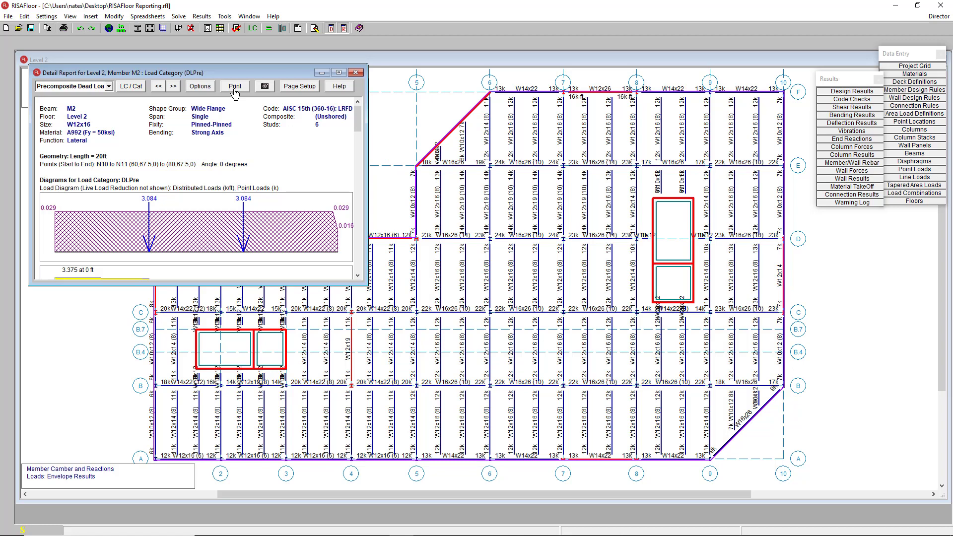
pyautogui.click(356, 73)
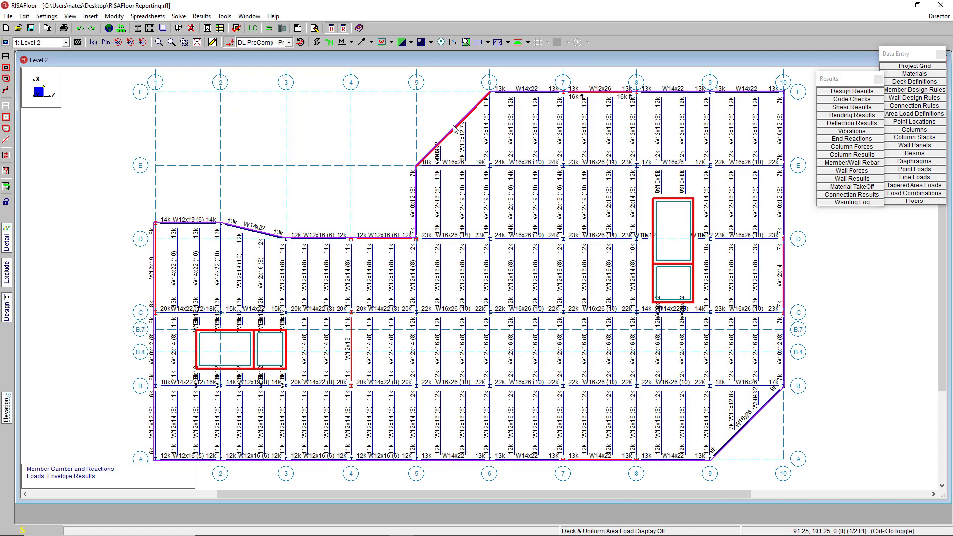
# Label members by name and retrieve the Lateral Members selection state
pyautogui.click(352, 42)
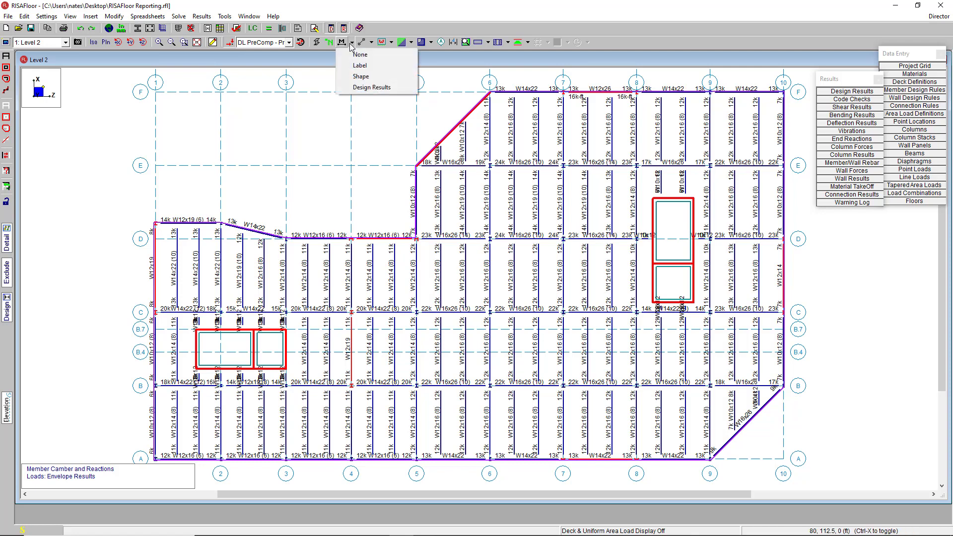
pyautogui.click(360, 65)
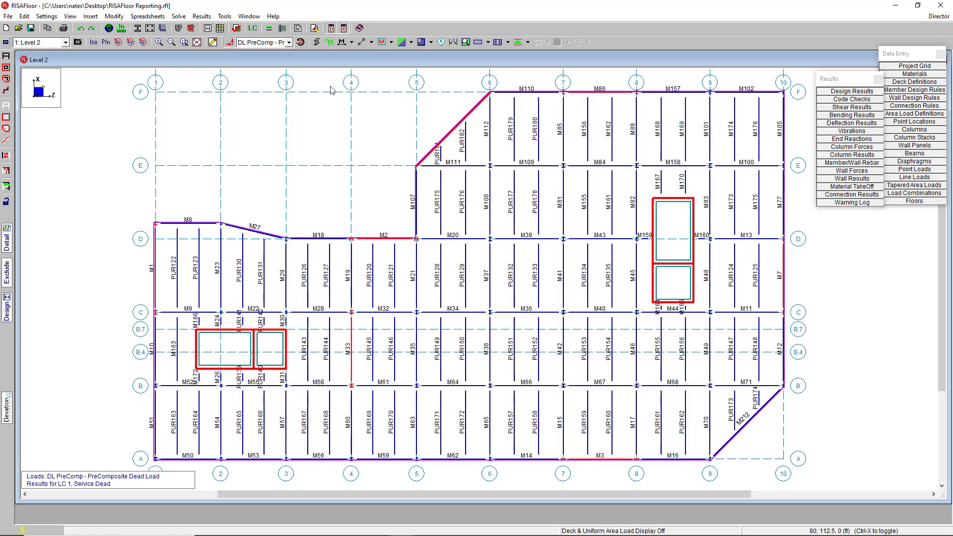
pyautogui.click(6, 187)
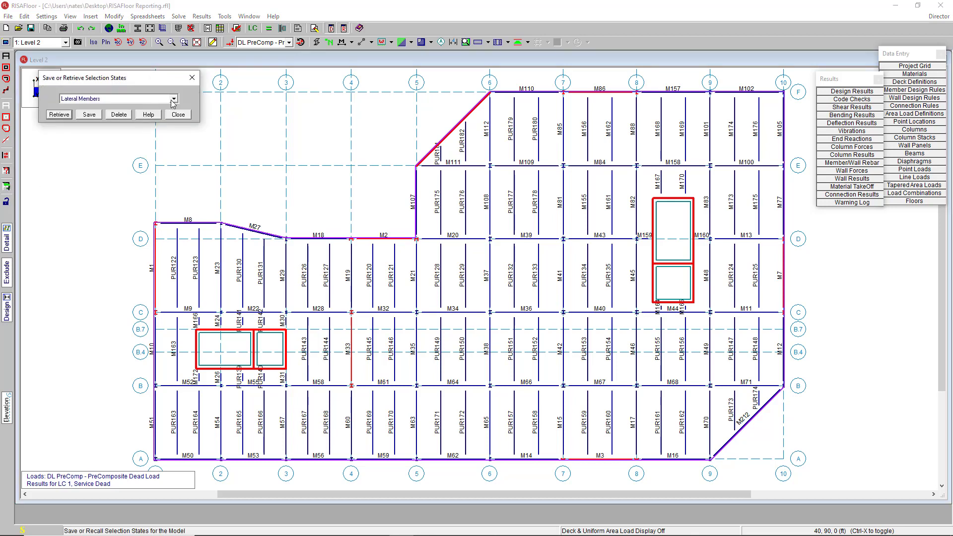
pyautogui.click(60, 116)
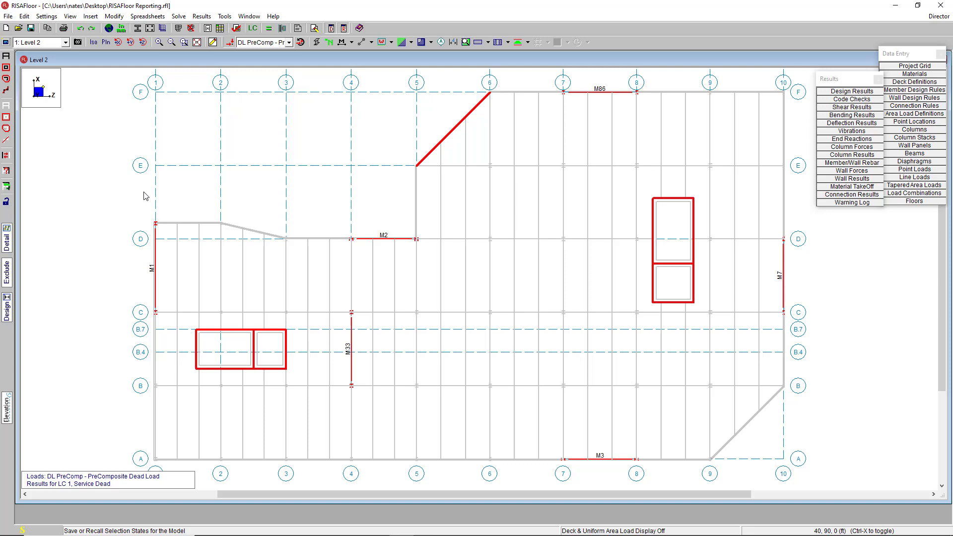
# Snapshot the Level 2 plan with title comment 'Member Labe' and save it as Member Labels.png
pyautogui.click(78, 42)
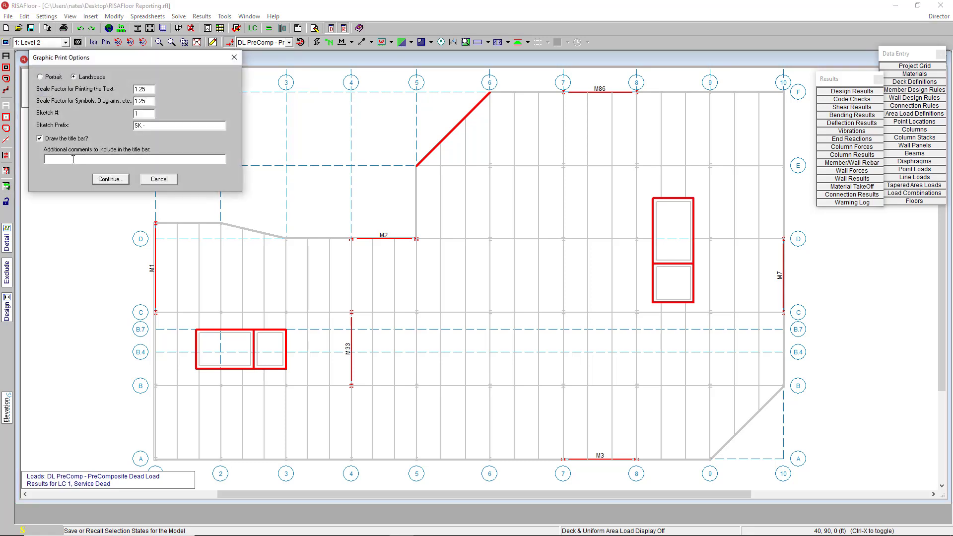
pyautogui.write('Member Labels')
pyautogui.click(107, 179)
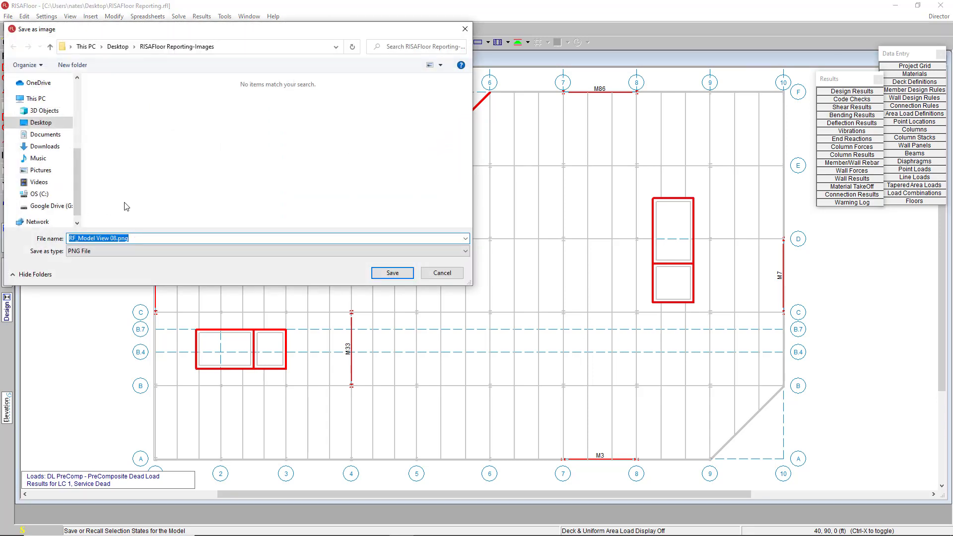
pyautogui.write('Member')
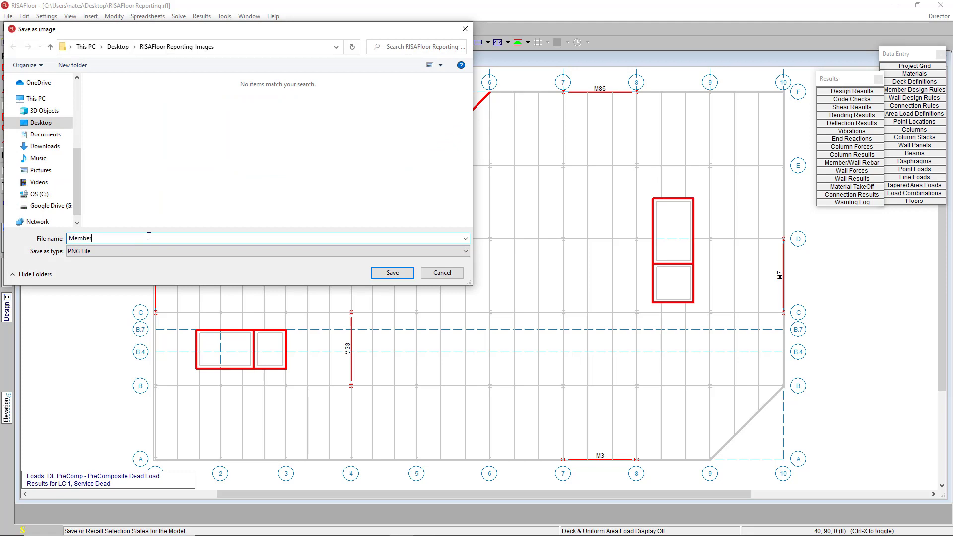
pyautogui.write(' Labels')
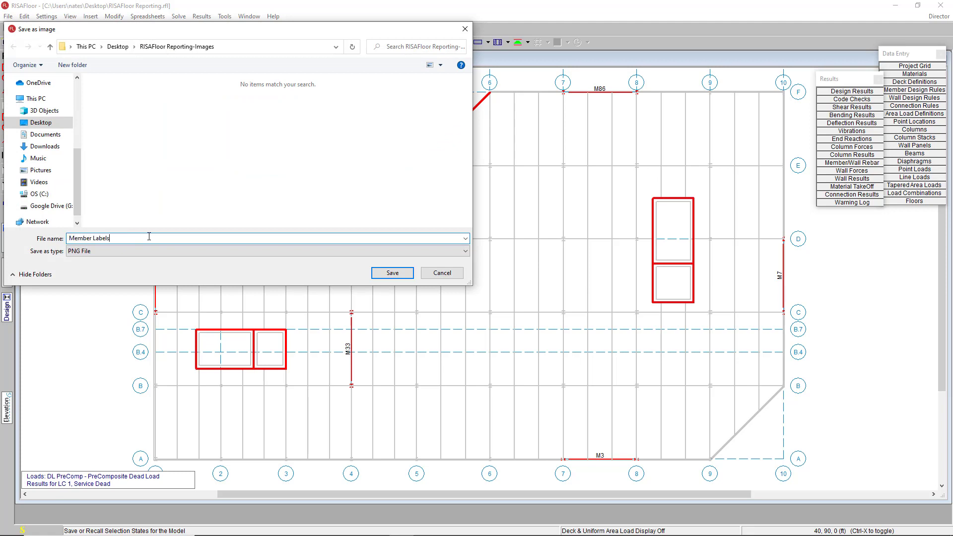
pyautogui.click(406, 279)
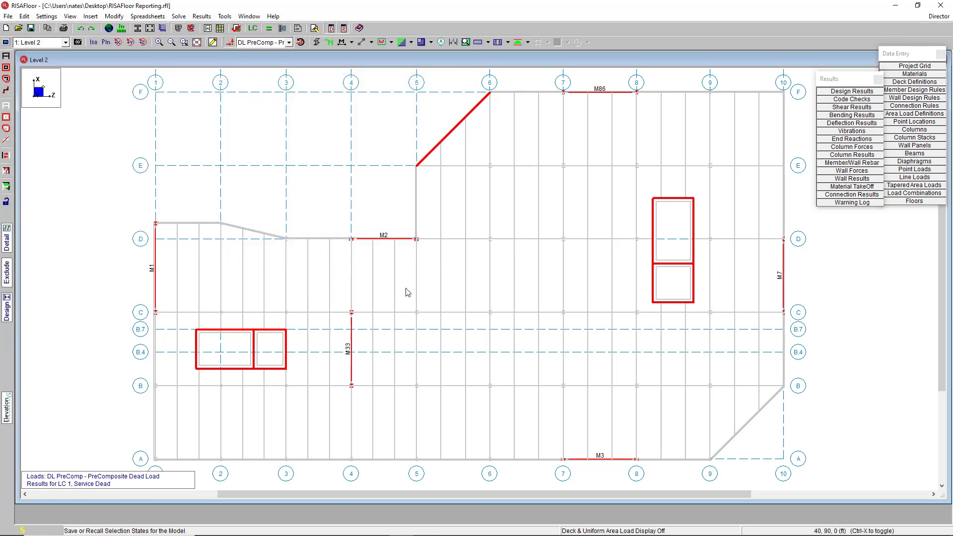
# Open beam M2's detail report, save it as image 'Detailed Report', then close the report
pyautogui.click(7, 241)
pyautogui.click(386, 239)
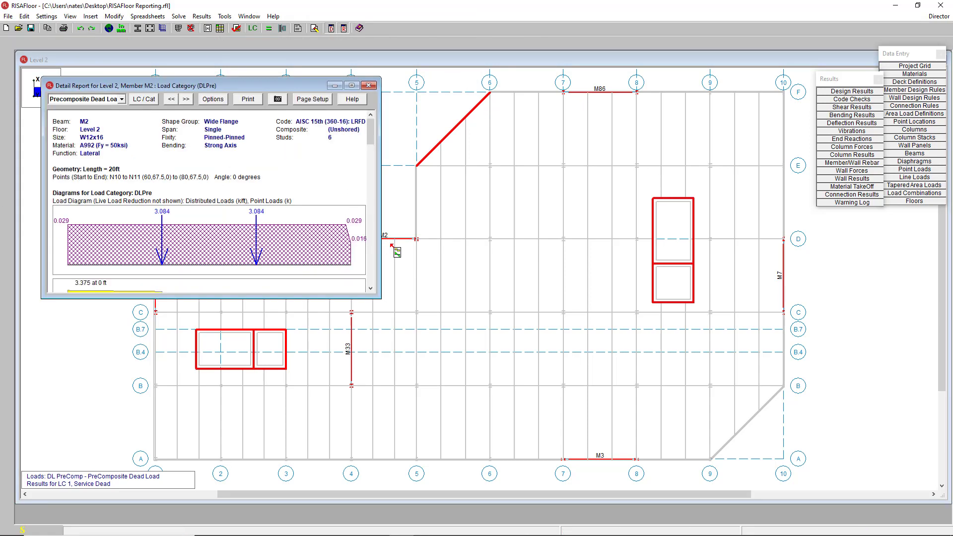
pyautogui.click(278, 100)
pyautogui.click(278, 99)
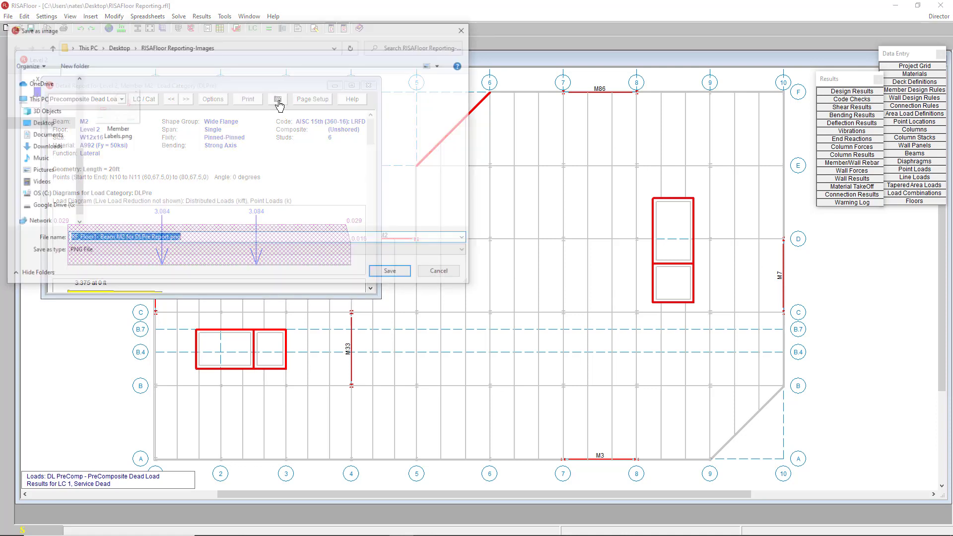
pyautogui.write('D')
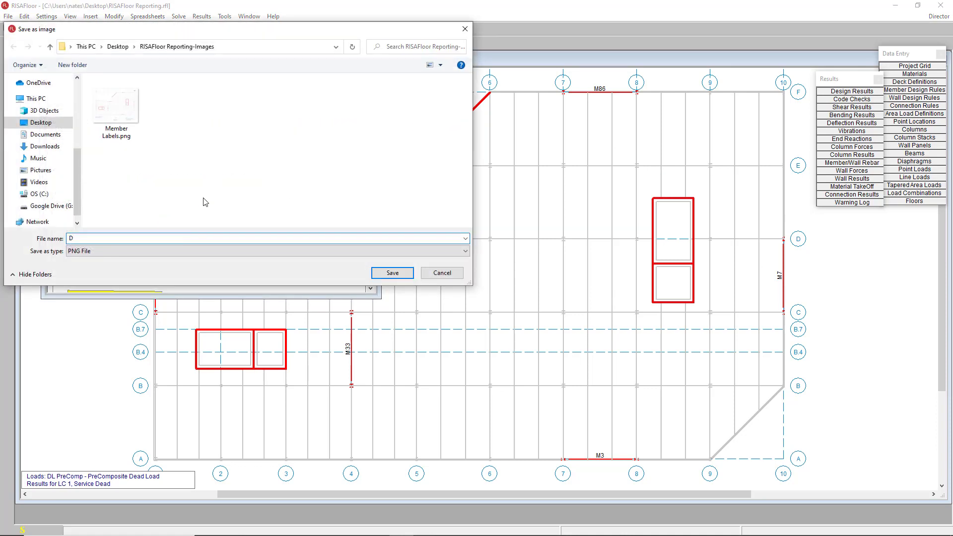
pyautogui.write('etailed Report')
pyautogui.click(393, 274)
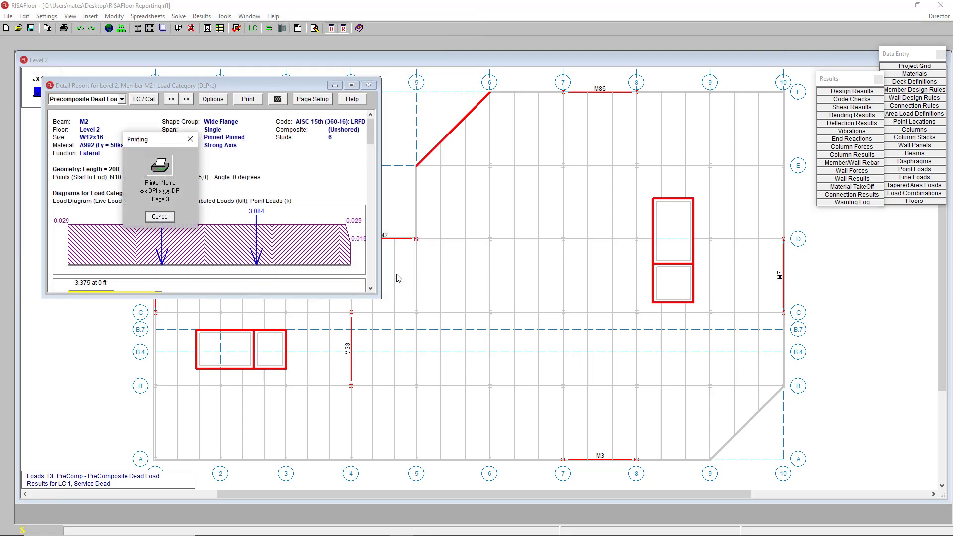
pyautogui.click(368, 86)
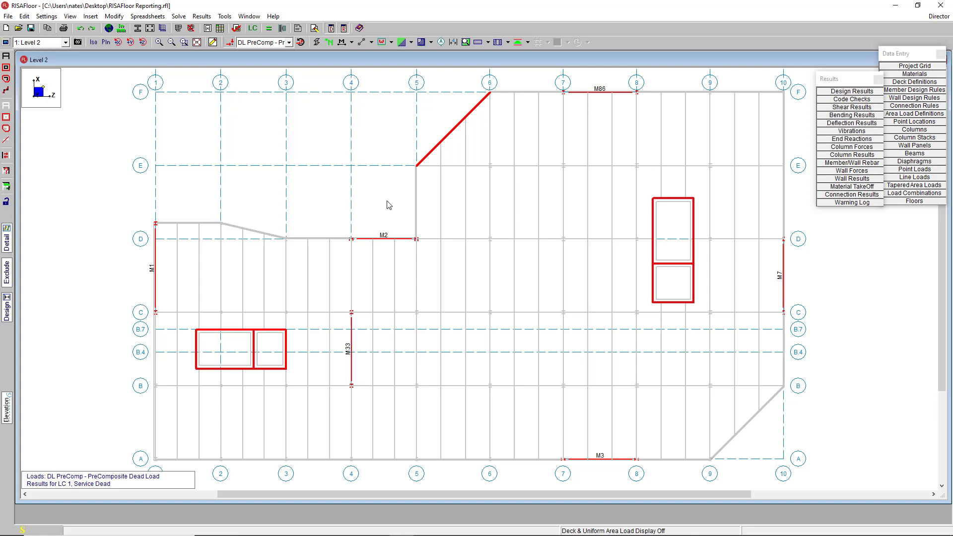
# Exclude unselected items so results cover only the selected lateral members
pyautogui.click(7, 275)
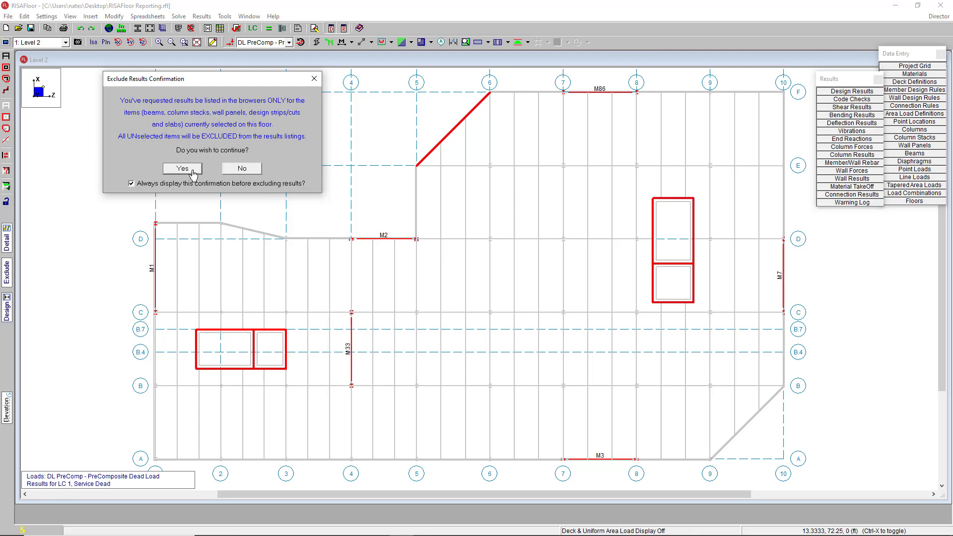
pyautogui.click(192, 171)
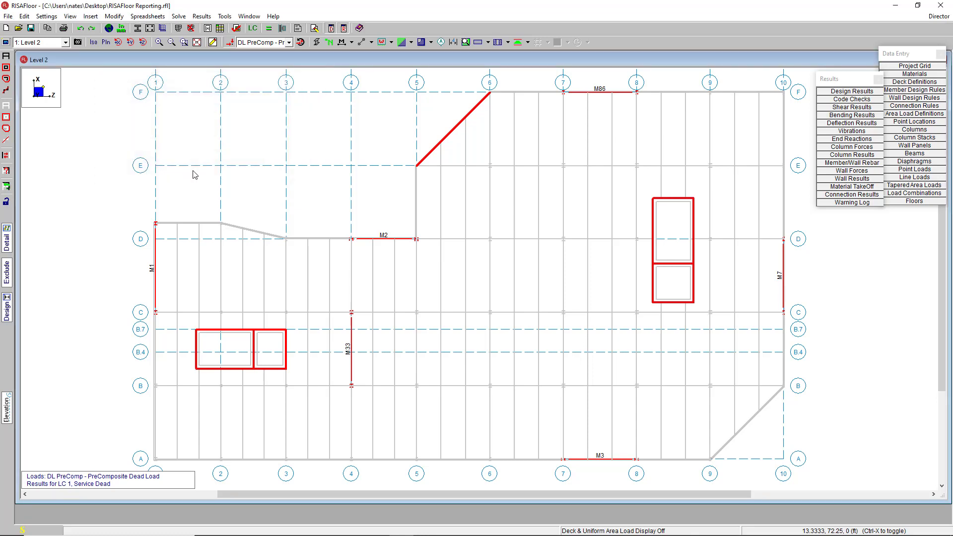
# Switch to a text report, remove Area Loads, and add it back from Available Report Sections
pyautogui.click(63, 29)
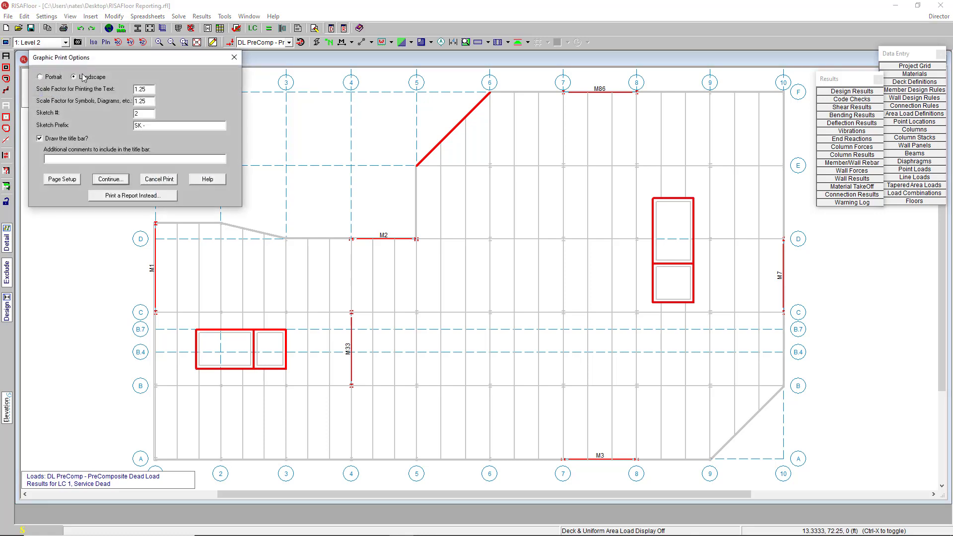
pyautogui.click(141, 196)
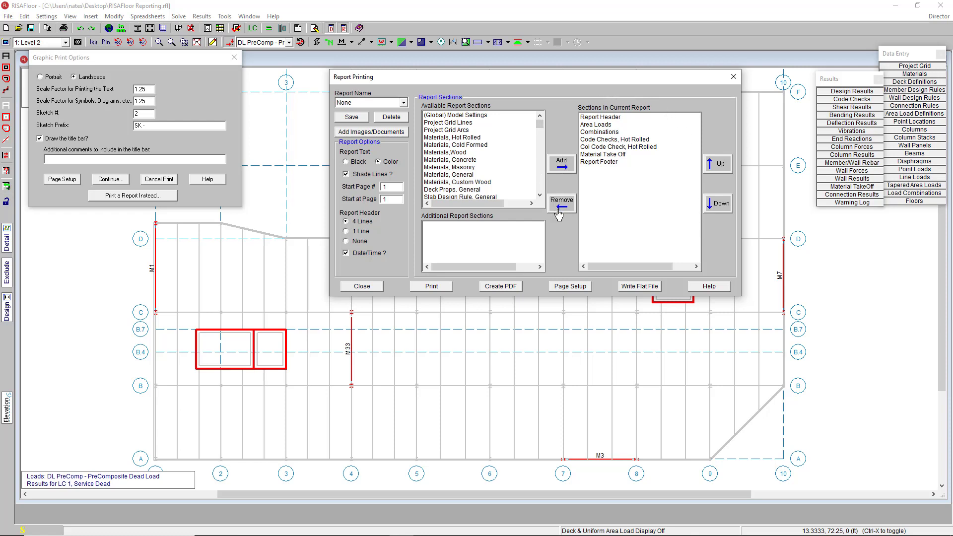
pyautogui.click(602, 126)
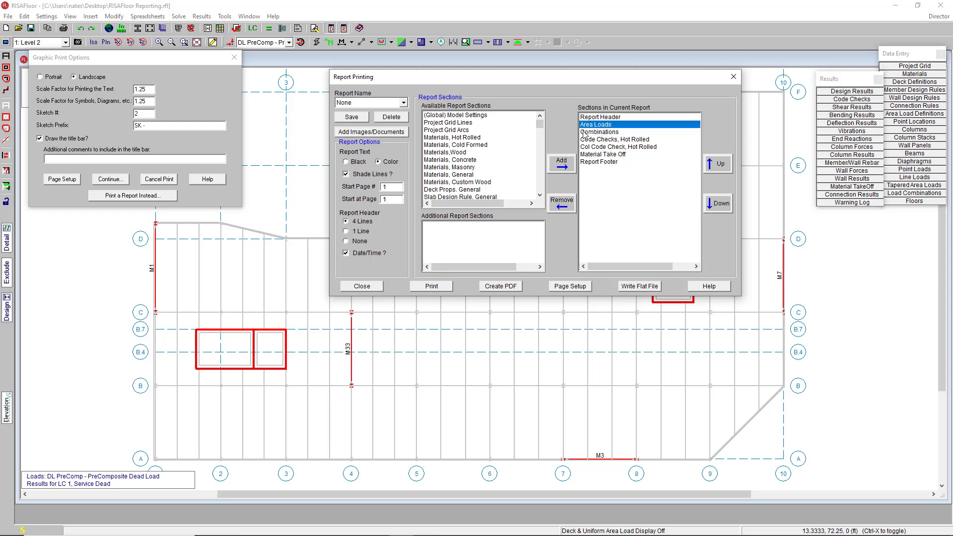
pyautogui.click(563, 208)
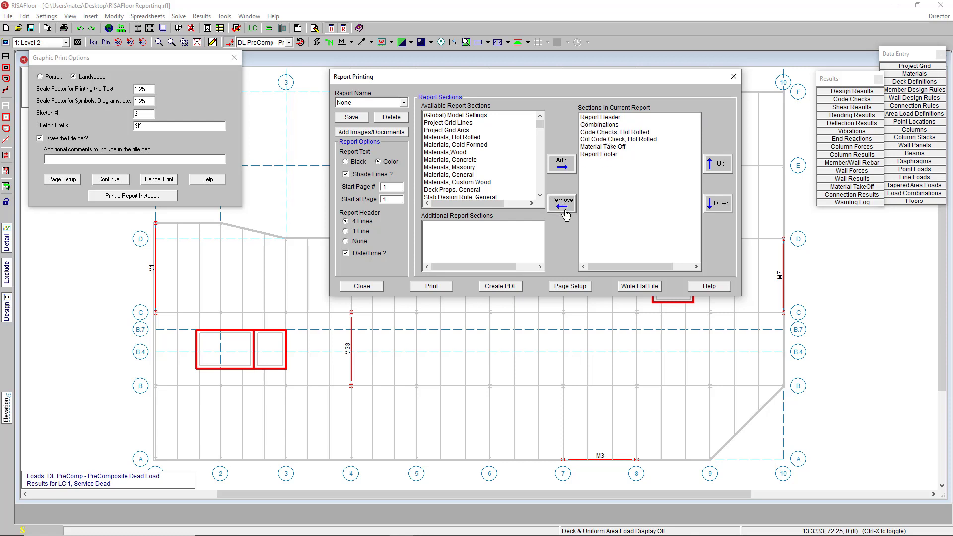
pyautogui.moveTo(540, 128); pyautogui.dragTo(540, 144)
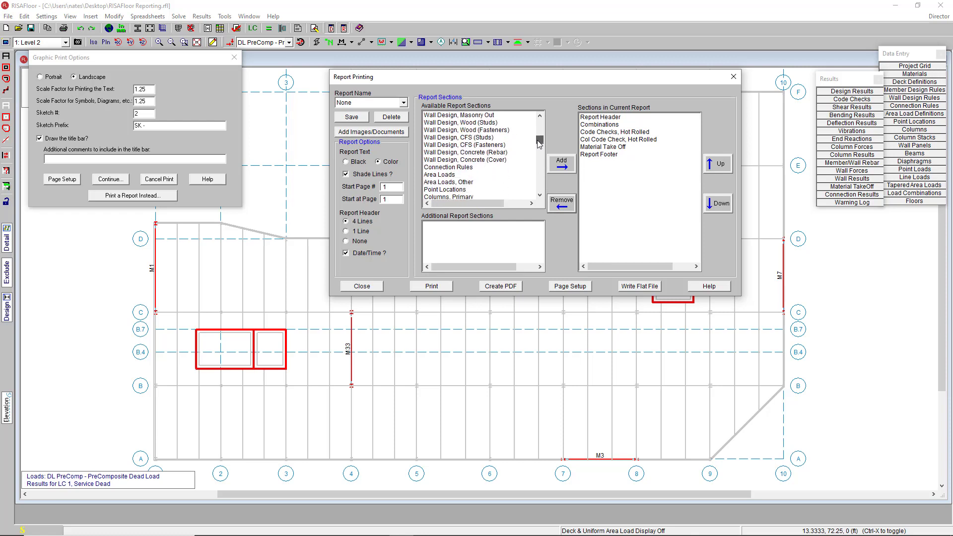
pyautogui.click(440, 175)
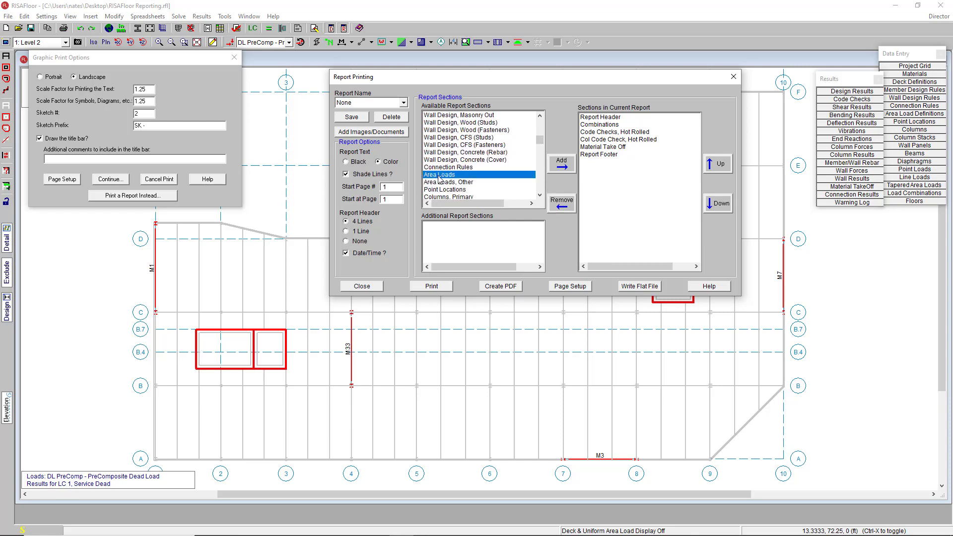
pyautogui.click(564, 169)
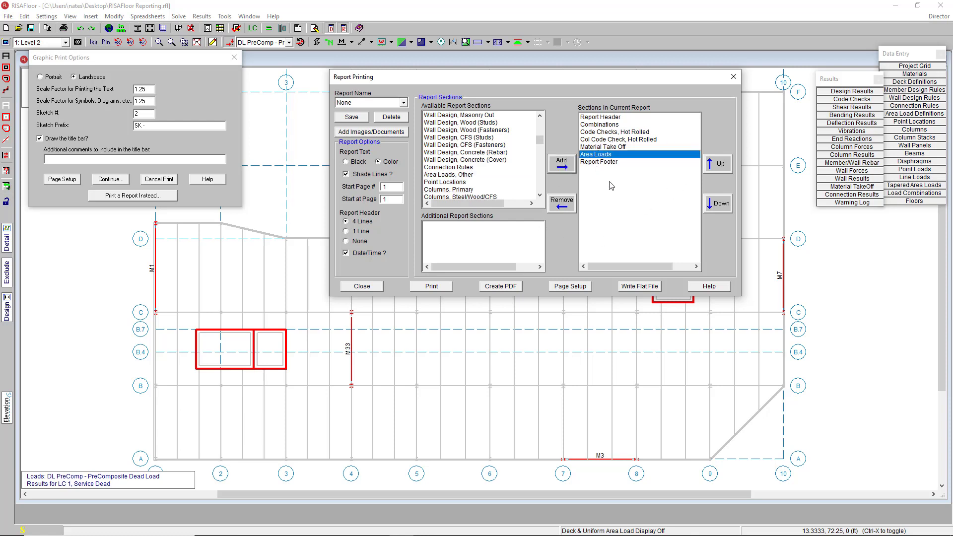
# Move Area Loads up past Code Checks, Hot Rolled to sit right below Report Header
pyautogui.click(720, 165)
pyautogui.click(721, 165)
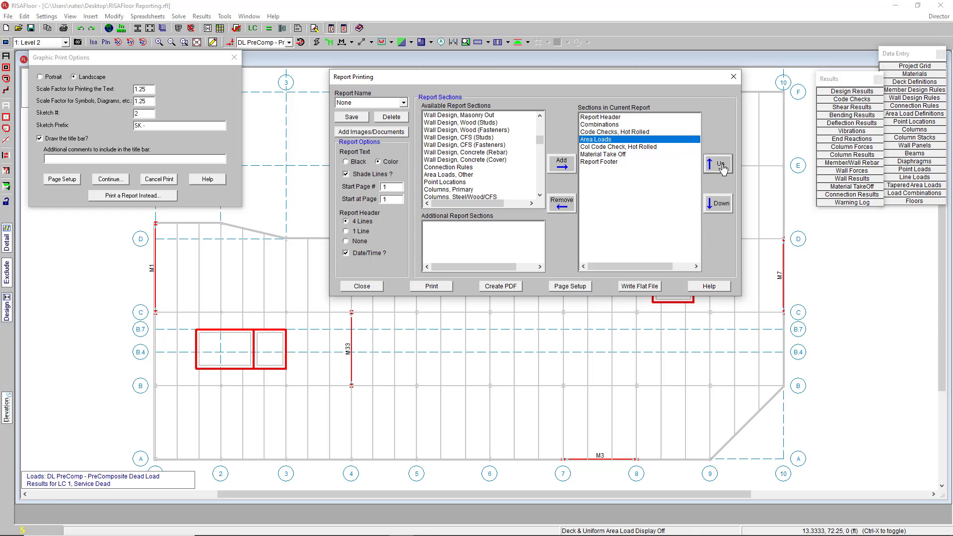
pyautogui.click(721, 165)
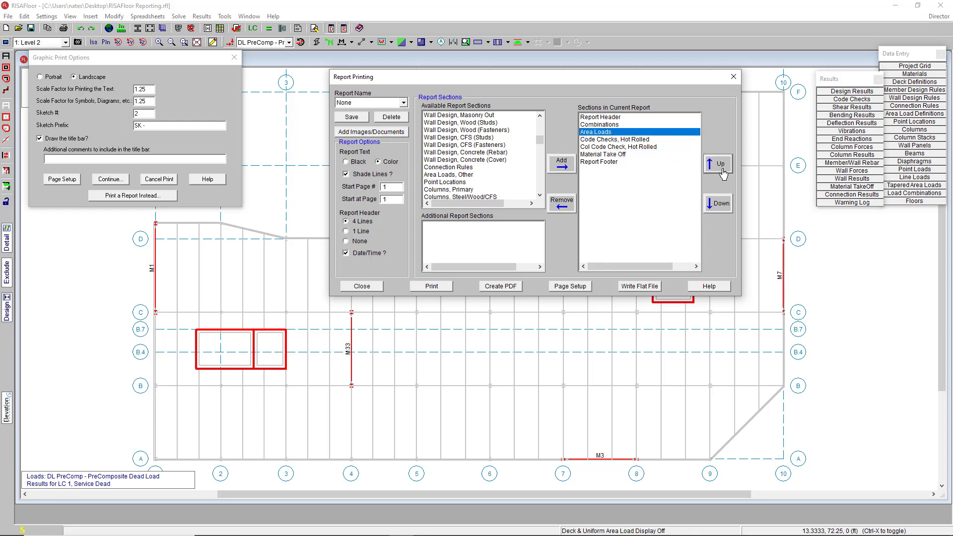
pyautogui.click(720, 165)
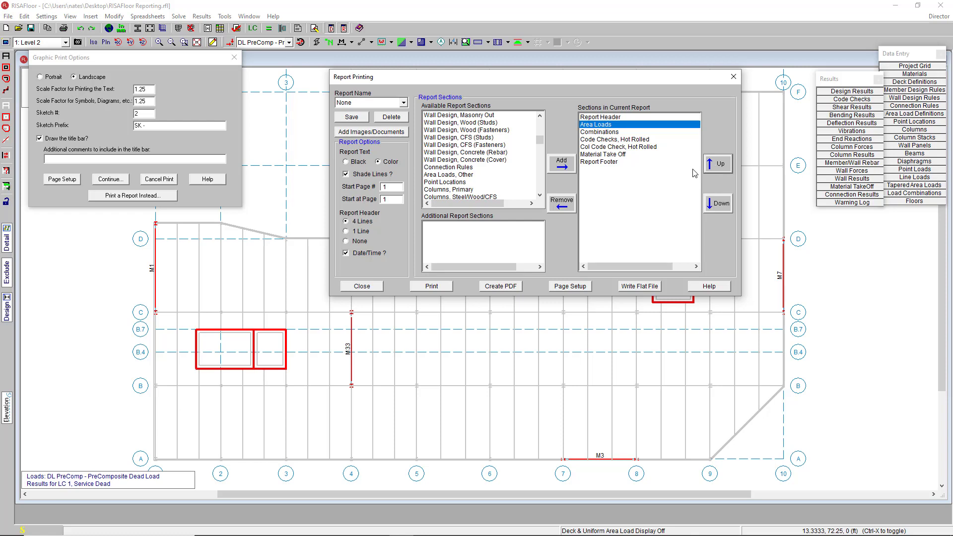
# Add Member Labels.png and Detailed Report.png as additional report sections
pyautogui.click(377, 132)
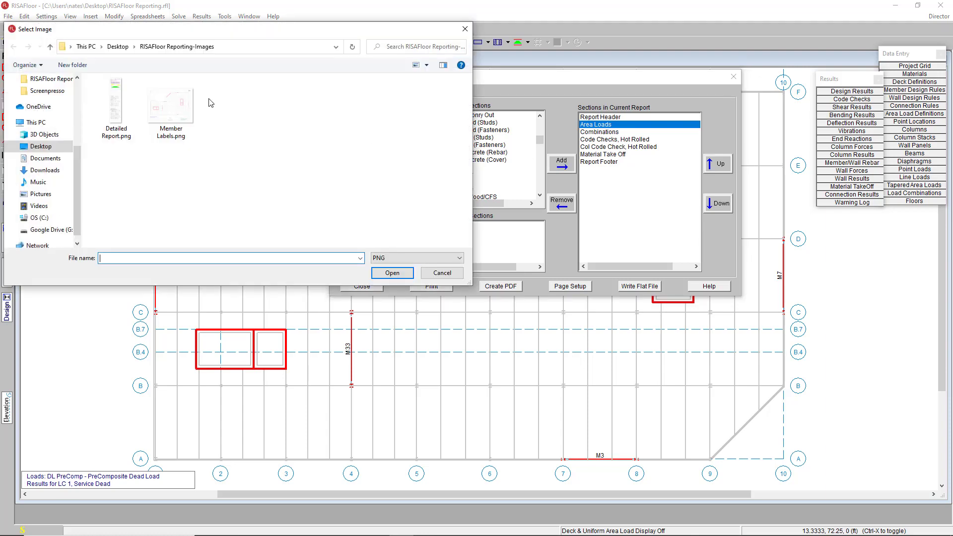
pyautogui.click(180, 104)
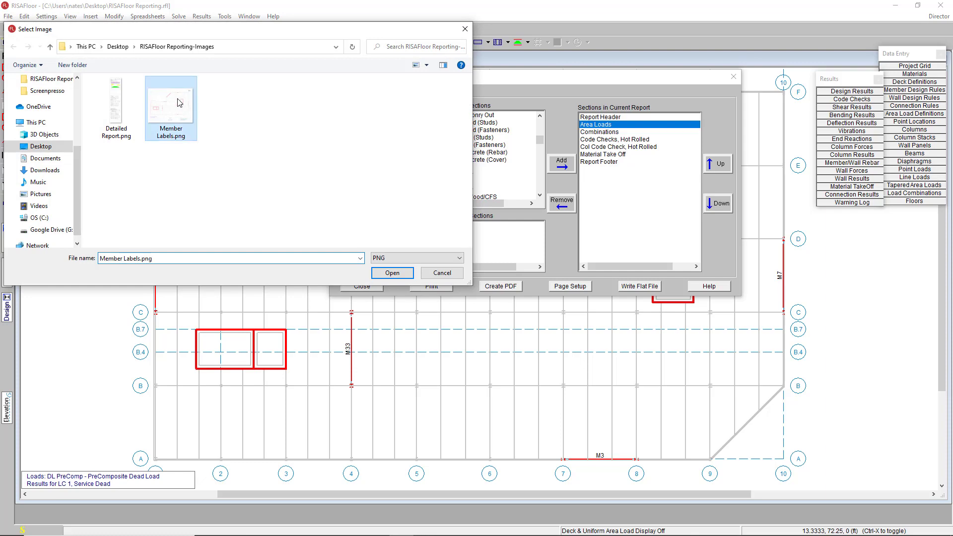
pyautogui.click(404, 277)
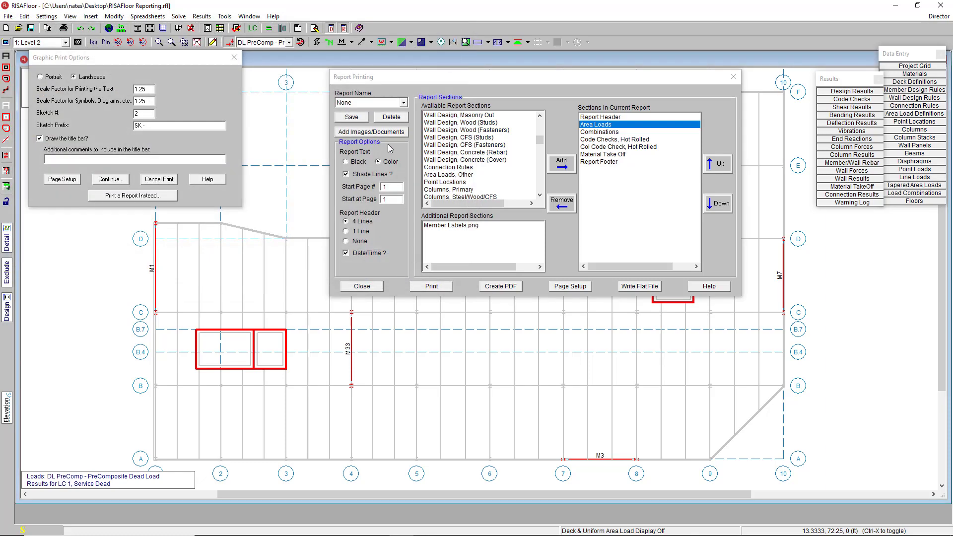
pyautogui.click(381, 132)
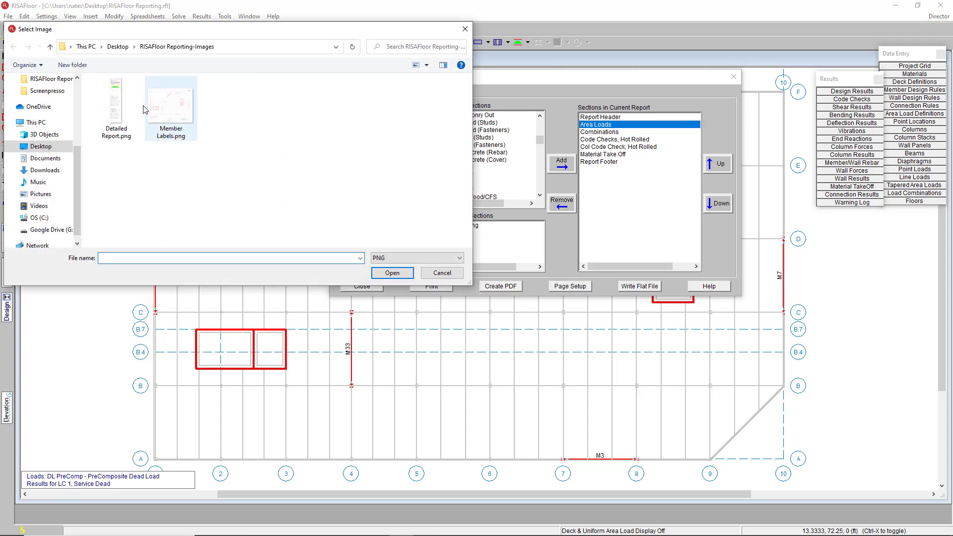
pyautogui.click(117, 105)
pyautogui.click(393, 273)
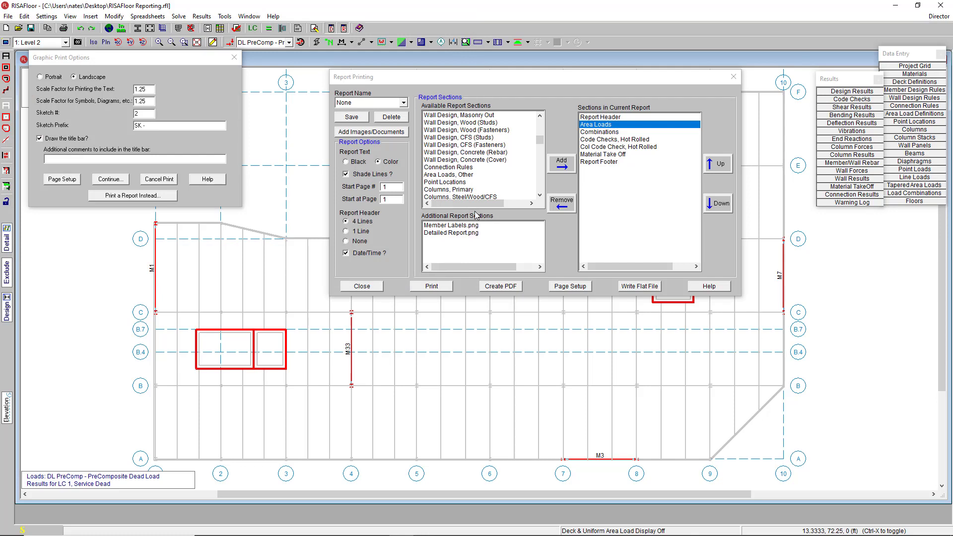
# Add Member Labels.png and Detailed Report.png to the current report and move both above Material Take Off
pyautogui.click(456, 225)
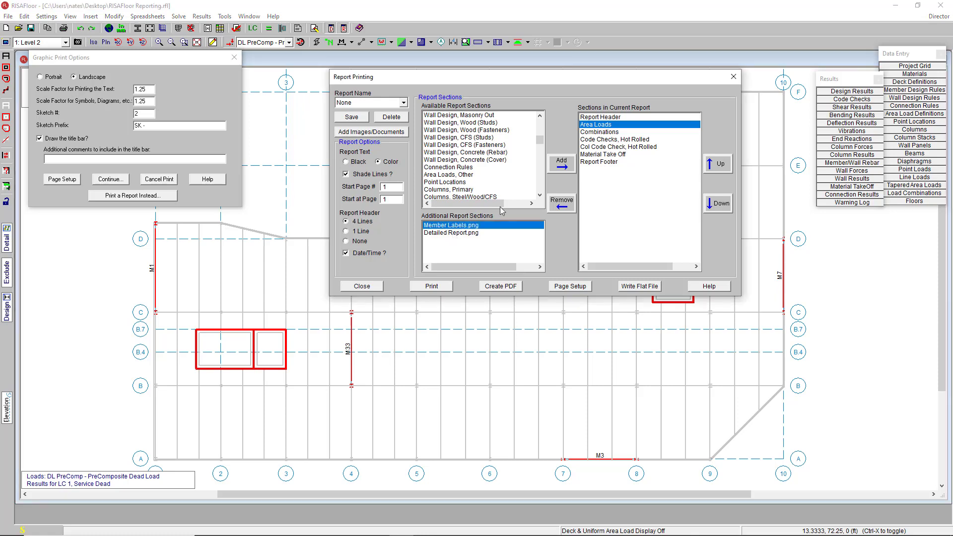
pyautogui.click(561, 164)
pyautogui.click(465, 226)
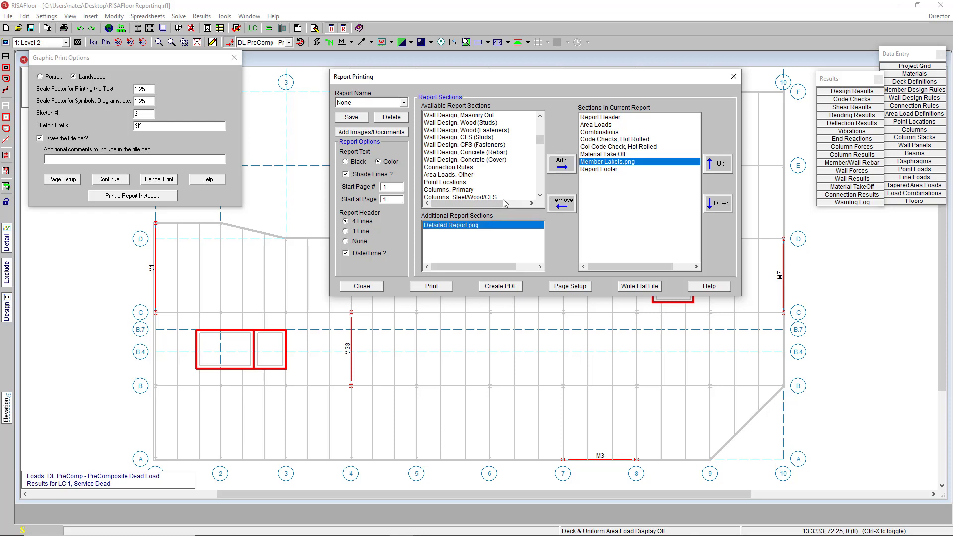
pyautogui.click(559, 167)
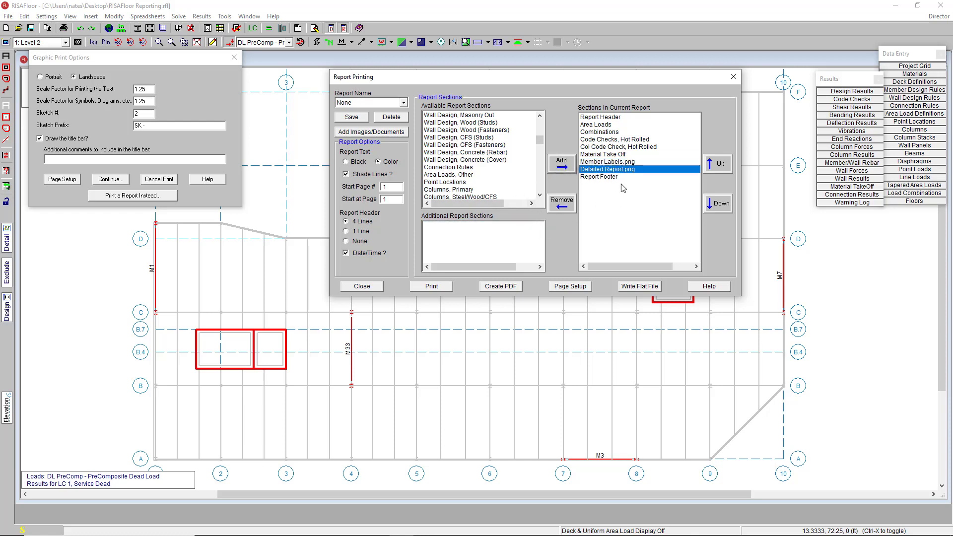
pyautogui.click(619, 163)
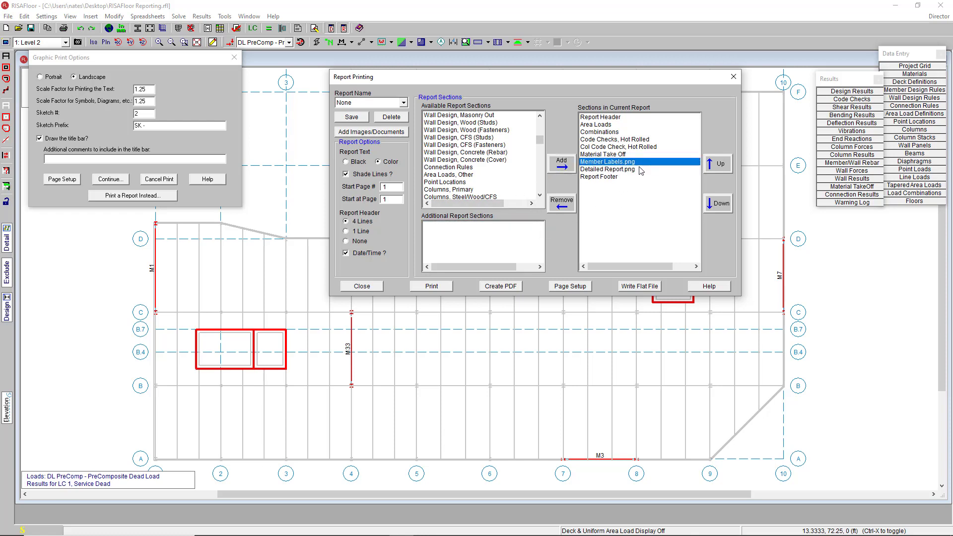
pyautogui.click(721, 165)
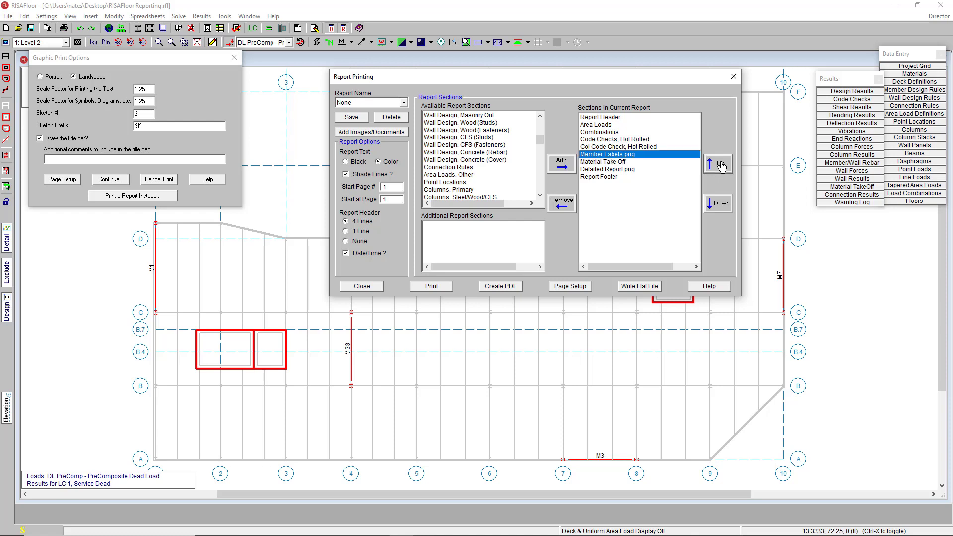
pyautogui.click(629, 169)
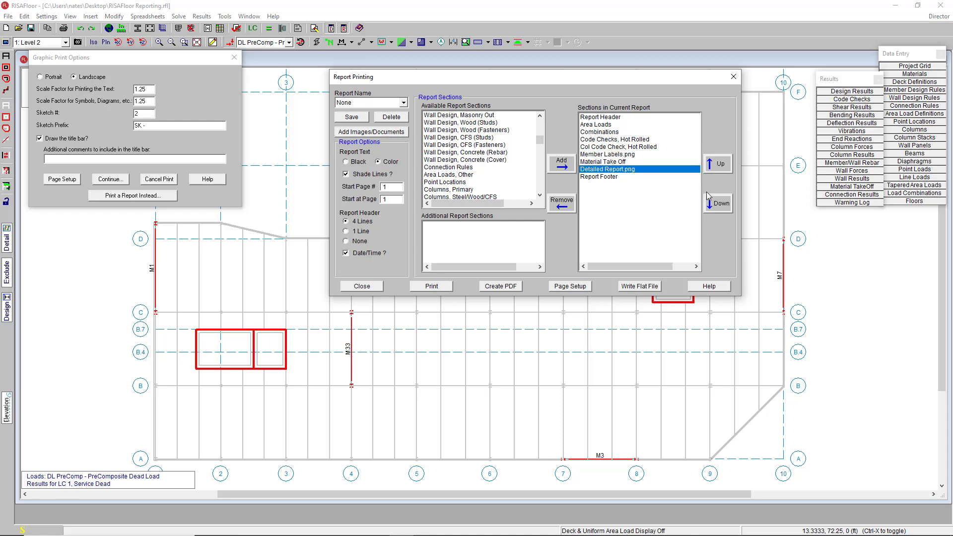
pyautogui.click(719, 170)
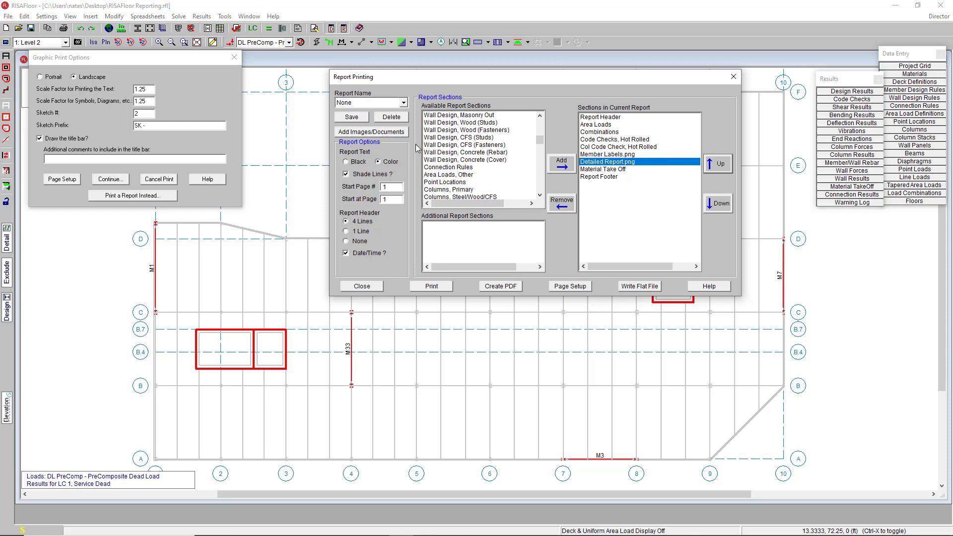
# Save the section layout as custom report 'Lateral' and confirm it's selected in Report Name
pyautogui.click(353, 117)
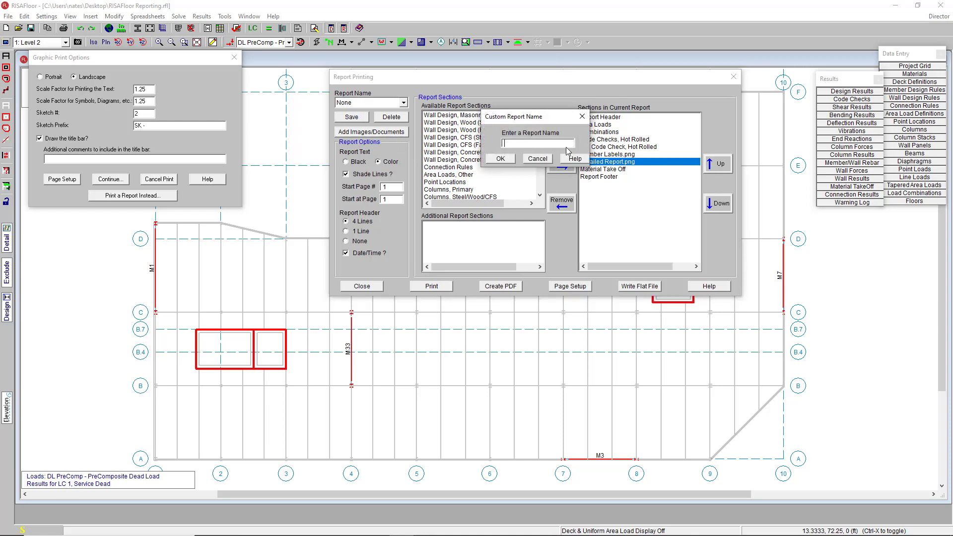
pyautogui.write('Lateral')
pyautogui.click(501, 159)
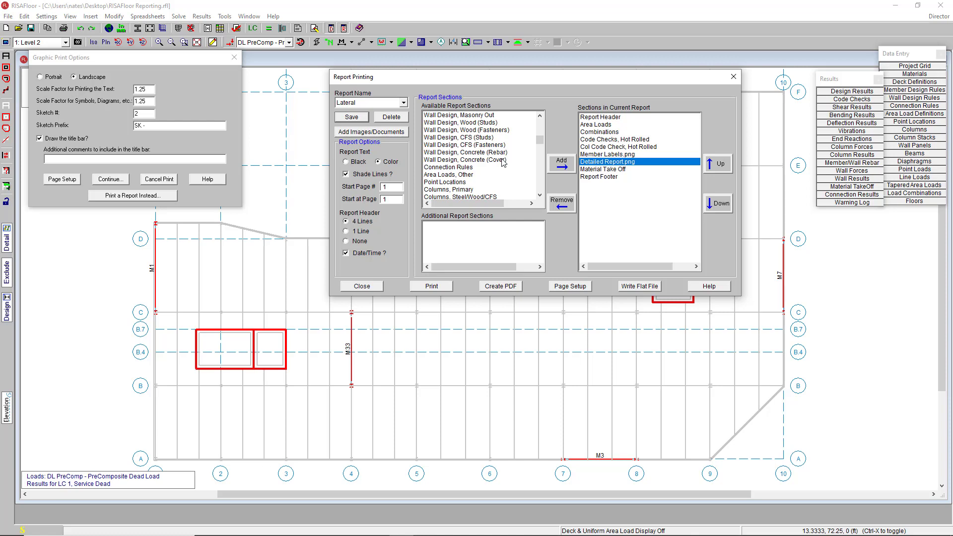
pyautogui.click(404, 103)
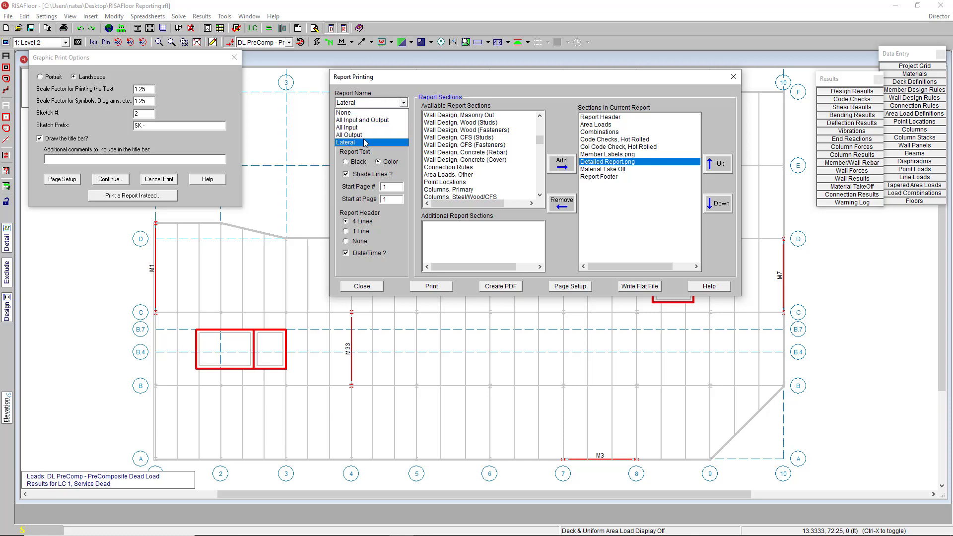
pyautogui.click(406, 106)
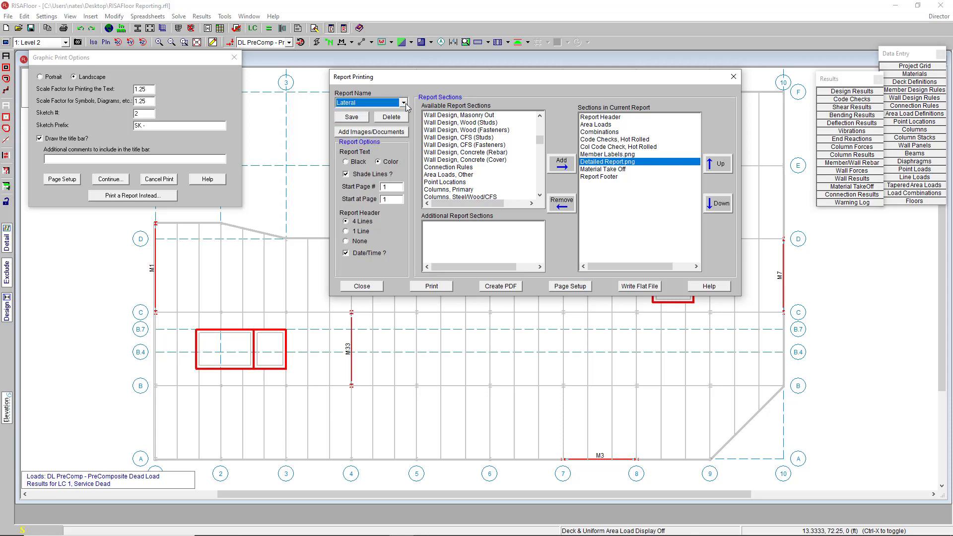
# Export the Lateral report as RISAFloor Report.pdf under its default name
pyautogui.click(502, 287)
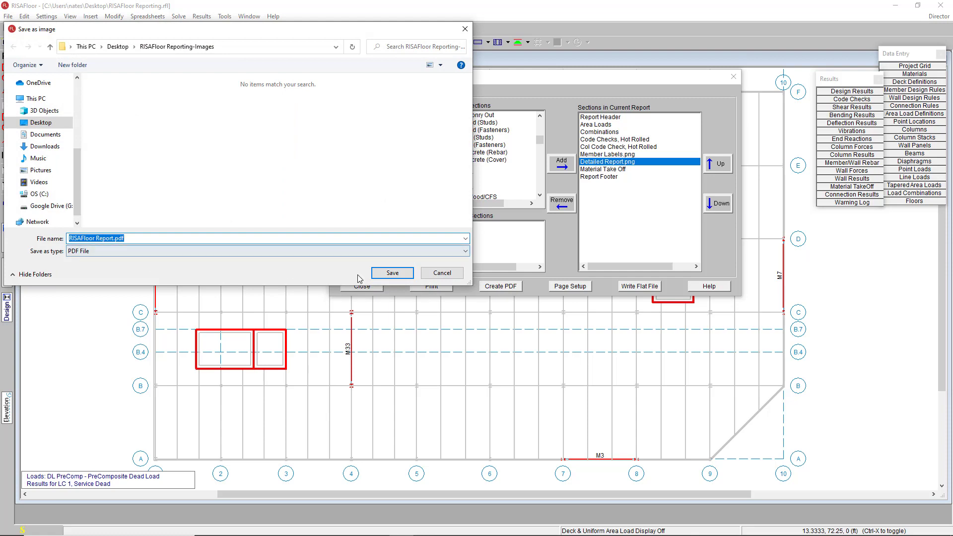
pyautogui.click(392, 273)
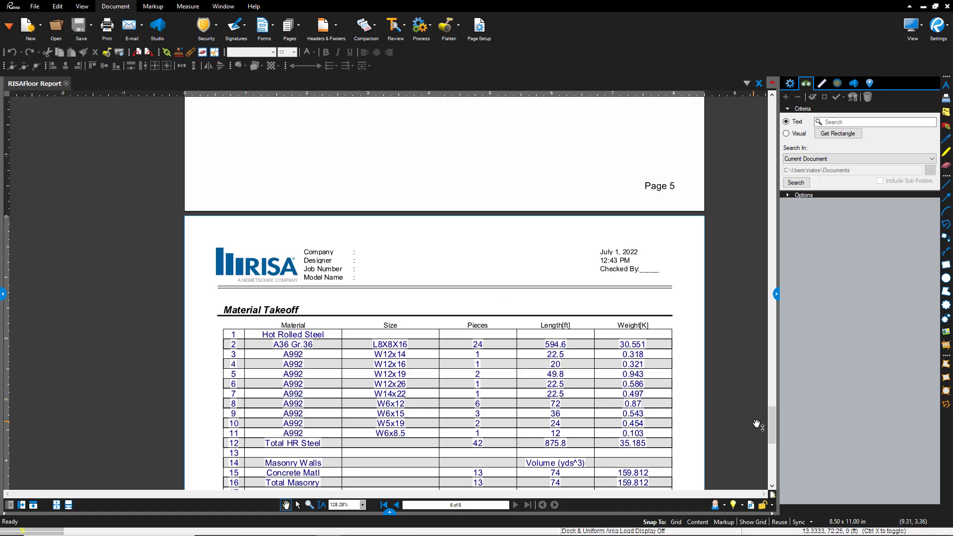
# Scroll through RISAFloor Report.pdf from page 1 to the Material Takeoff on page 6
pyautogui.moveTo(771, 431); pyautogui.dragTo(755, 100)
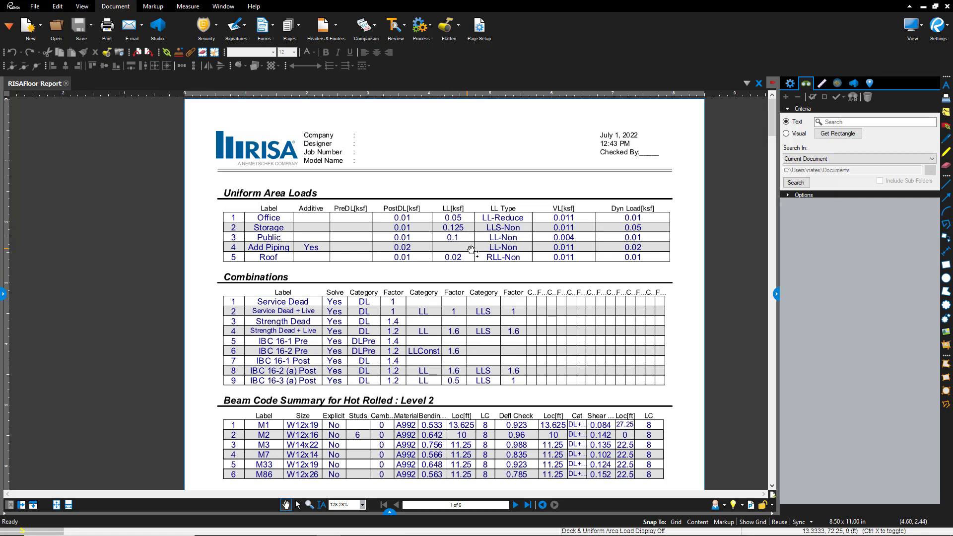
pyautogui.scroll(-3, 477, 251)
pyautogui.scroll(-3, 493, 252)
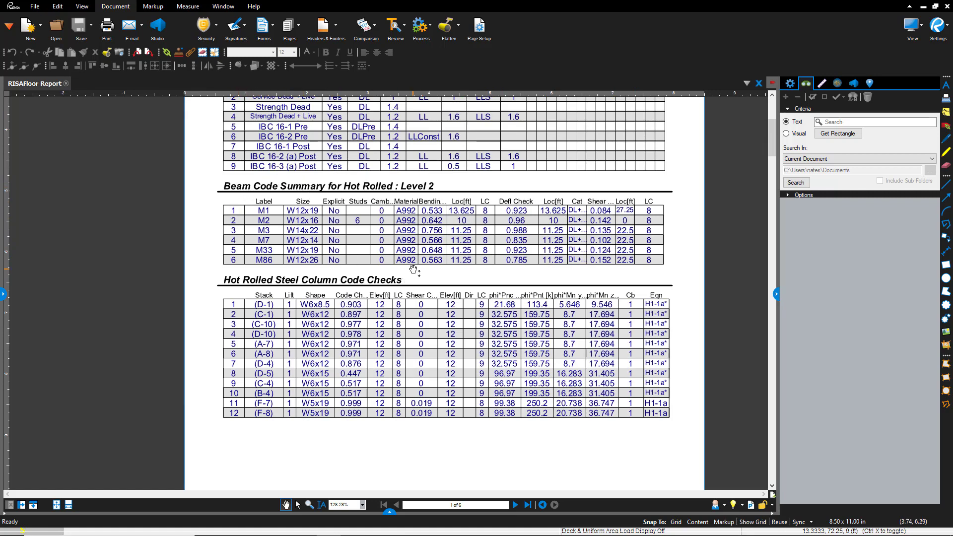
pyautogui.scroll(-2, 436, 273)
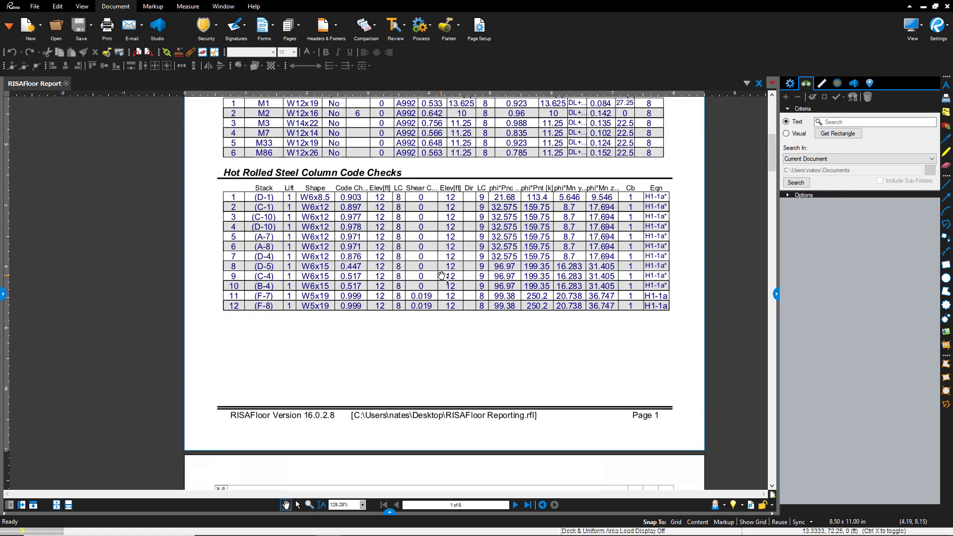
pyautogui.scroll(-10, 441, 276)
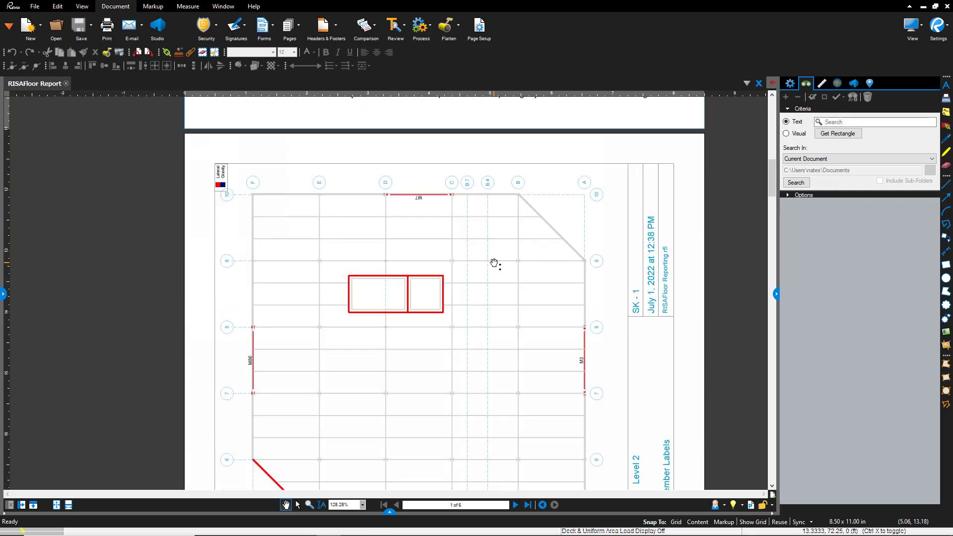
pyautogui.scroll(-8, 495, 263)
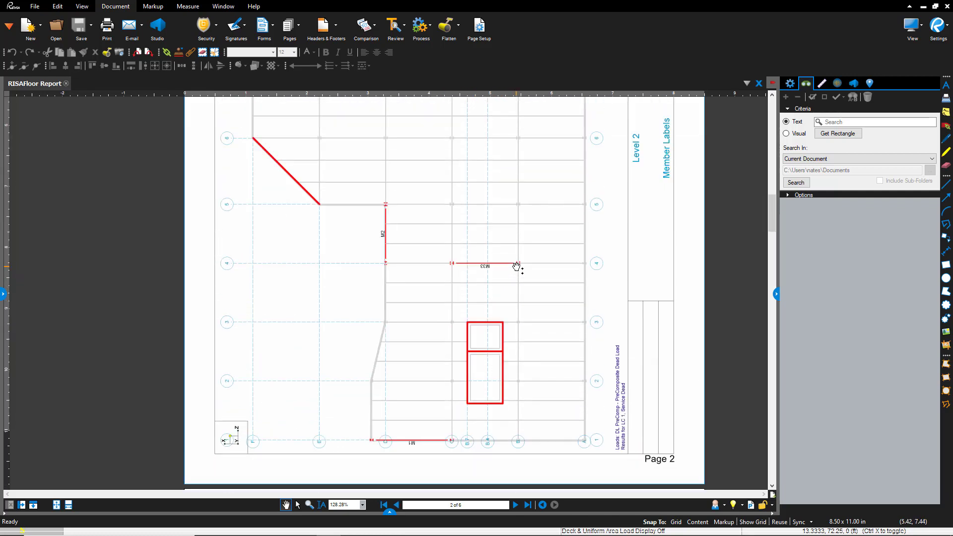
pyautogui.scroll(-1, 519, 258)
pyautogui.scroll(3, 527, 249)
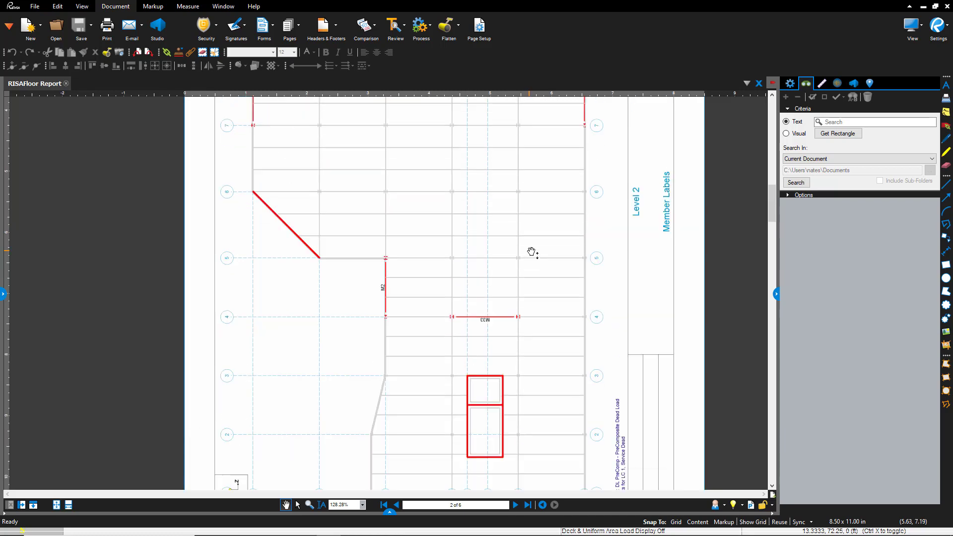
pyautogui.scroll(-8, 490, 231)
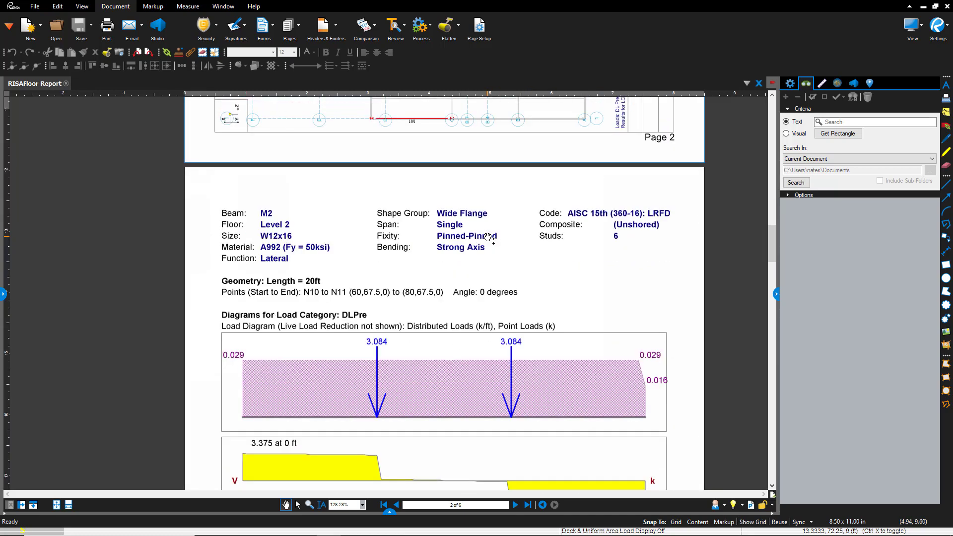
pyautogui.scroll(-10, 489, 237)
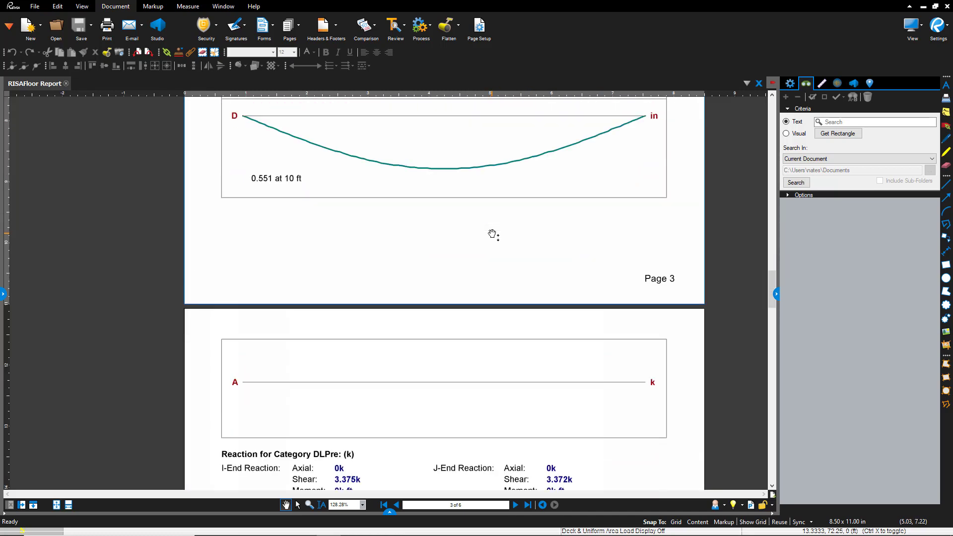
pyautogui.scroll(-12, 493, 234)
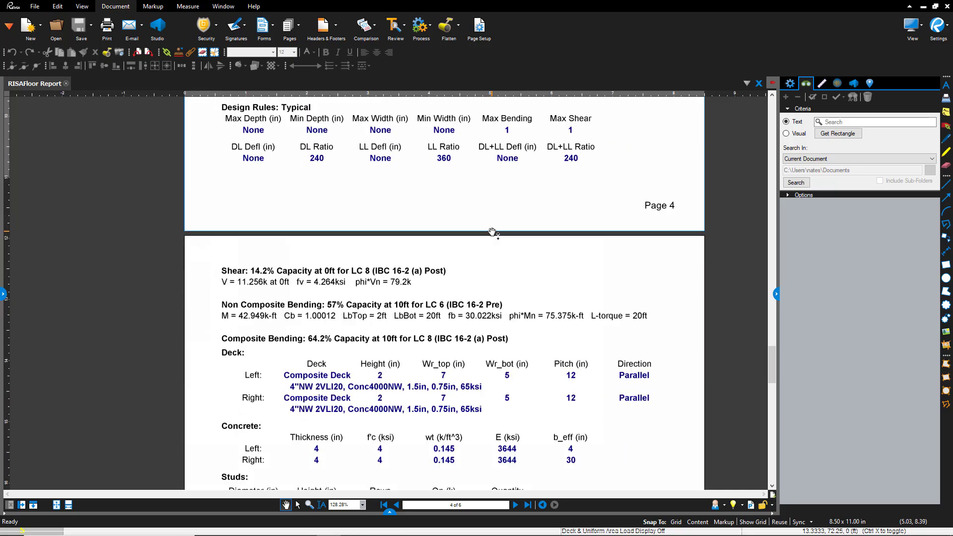
pyautogui.scroll(-12, 493, 233)
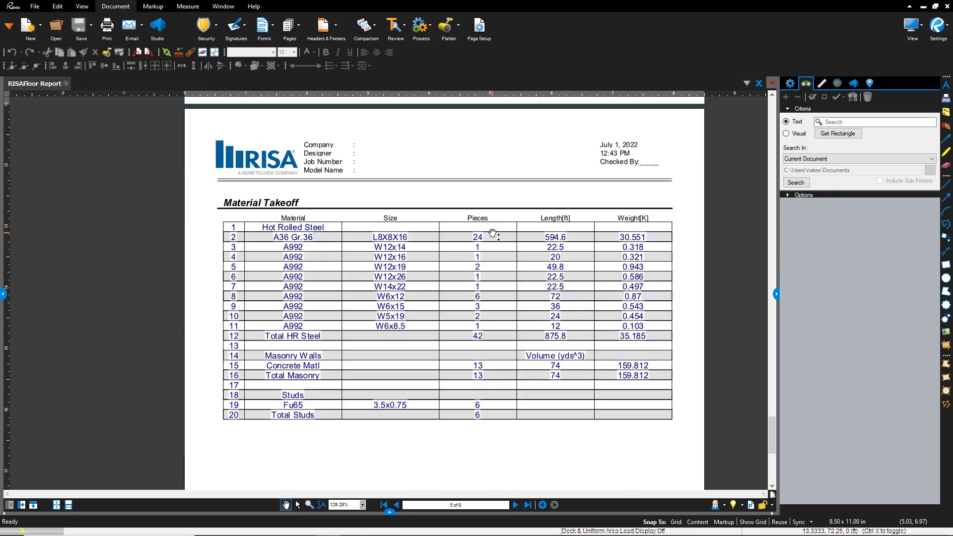
pyautogui.scroll(-3, 493, 233)
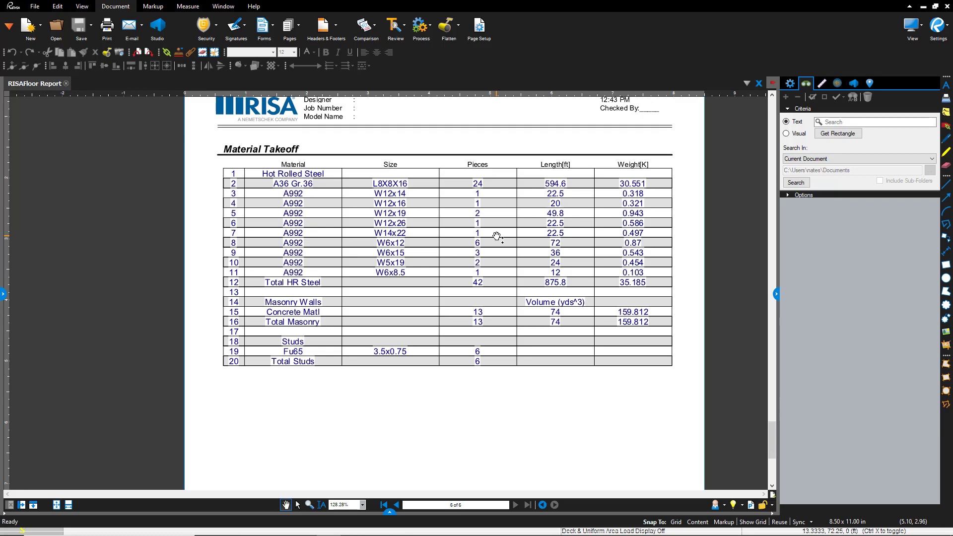
pyautogui.click(923, 6)
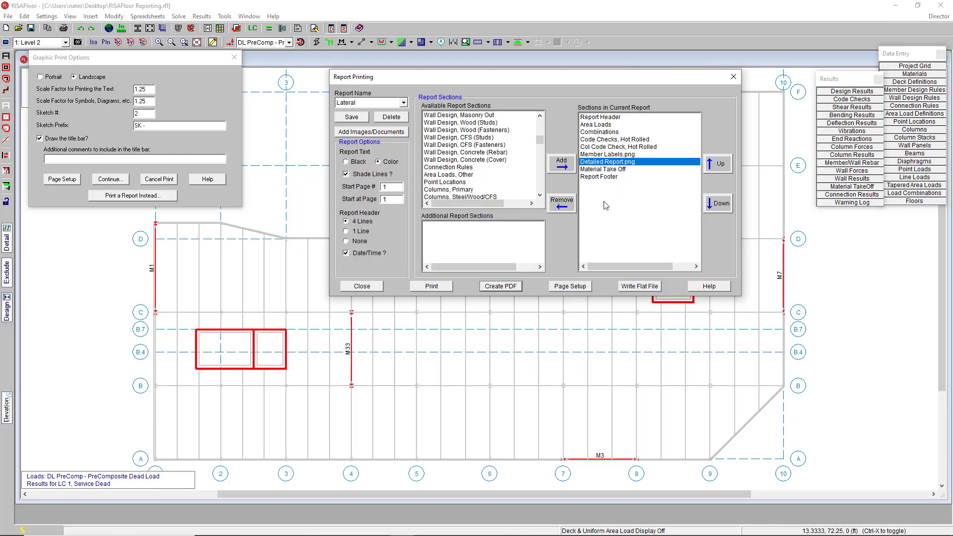